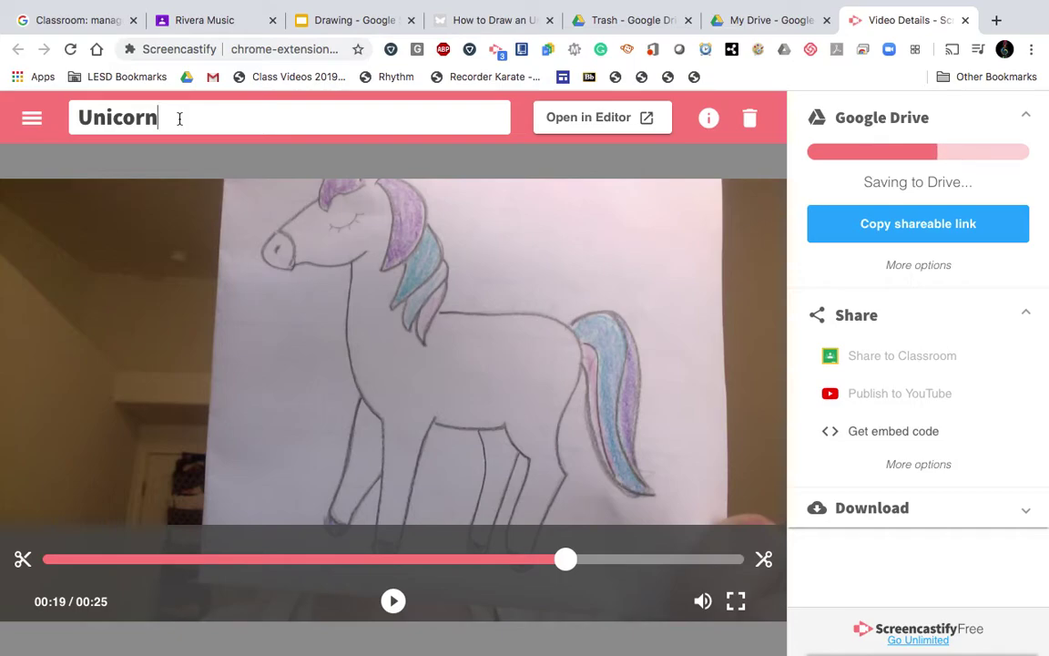
# Confirm Unicorn as the recording's title and open the list of all recordings.
pyautogui.press('Return')
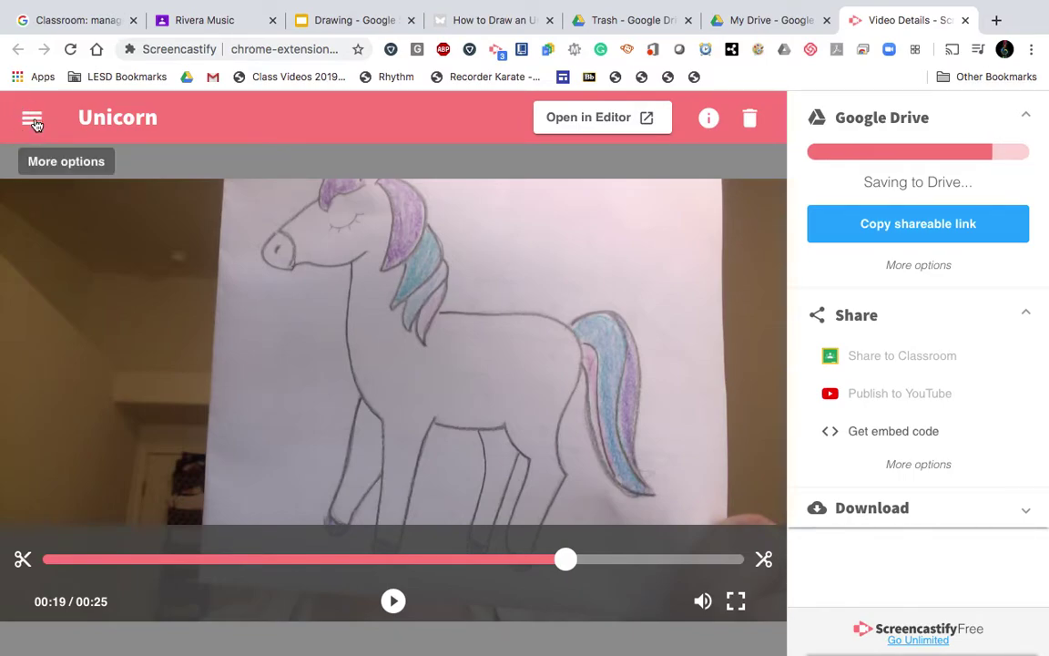
pyautogui.click(31, 116)
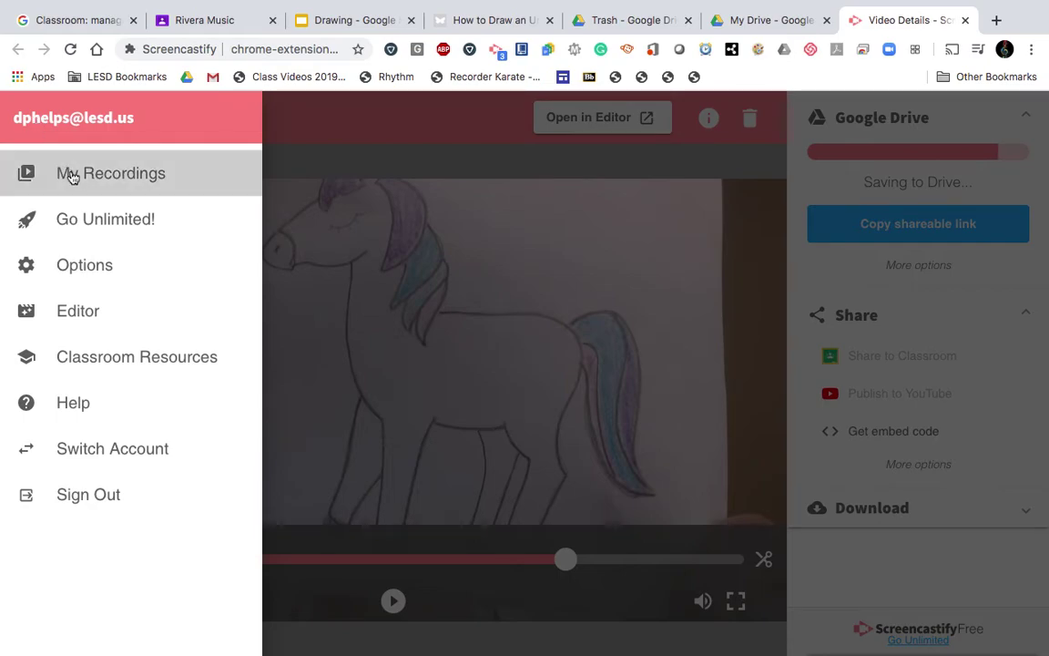
pyautogui.click(120, 191)
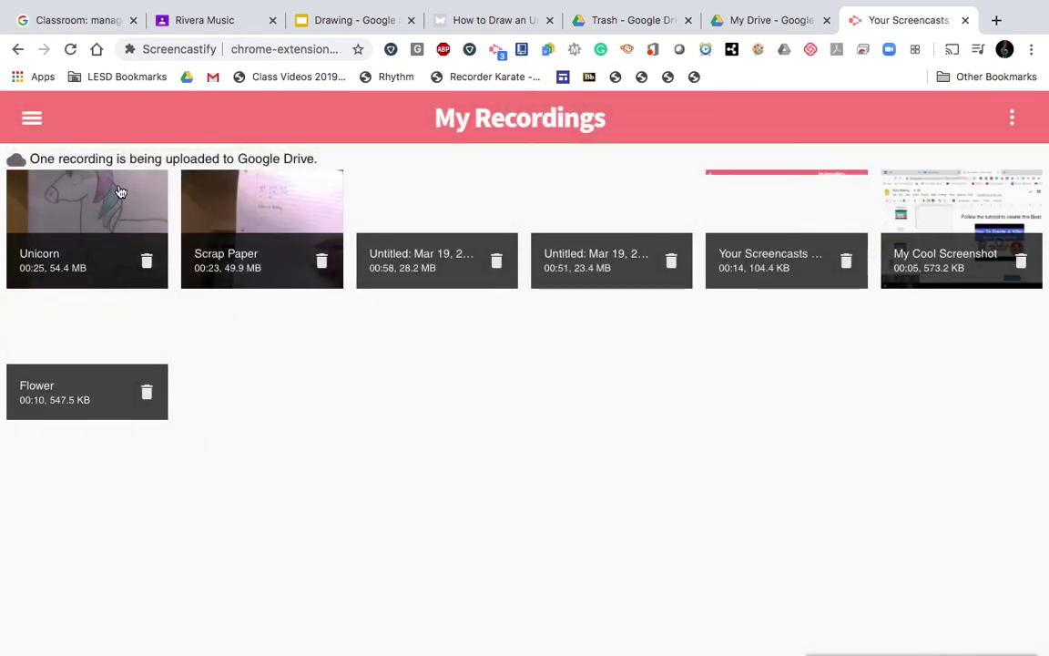
# View the Unicorn recording from the list and return to My Recordings.
pyautogui.click(103, 215)
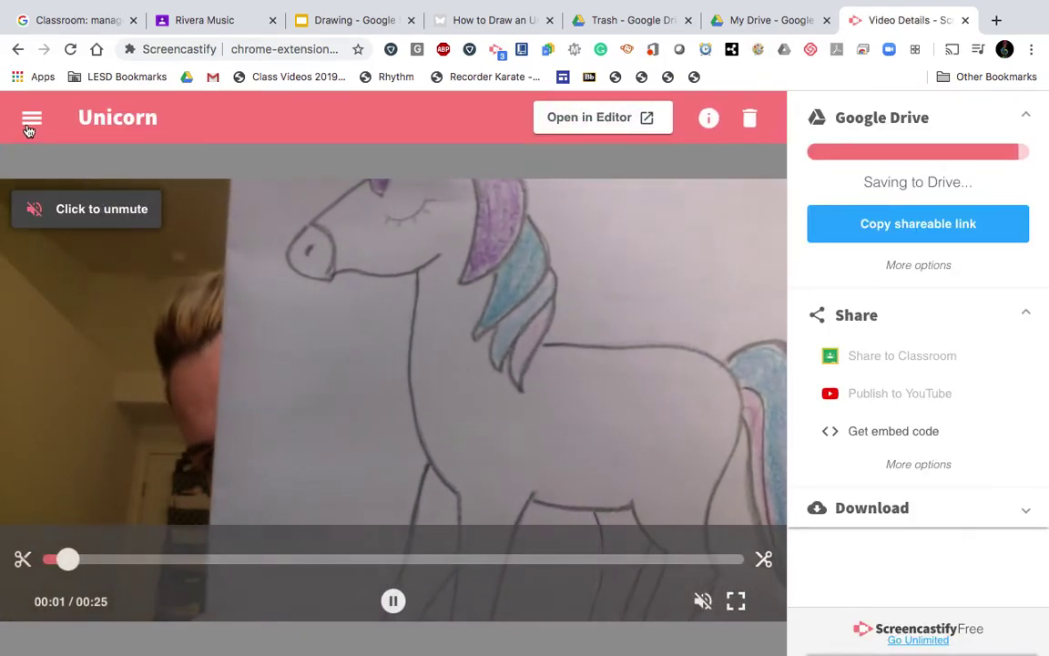
pyautogui.click(29, 126)
pyautogui.click(49, 183)
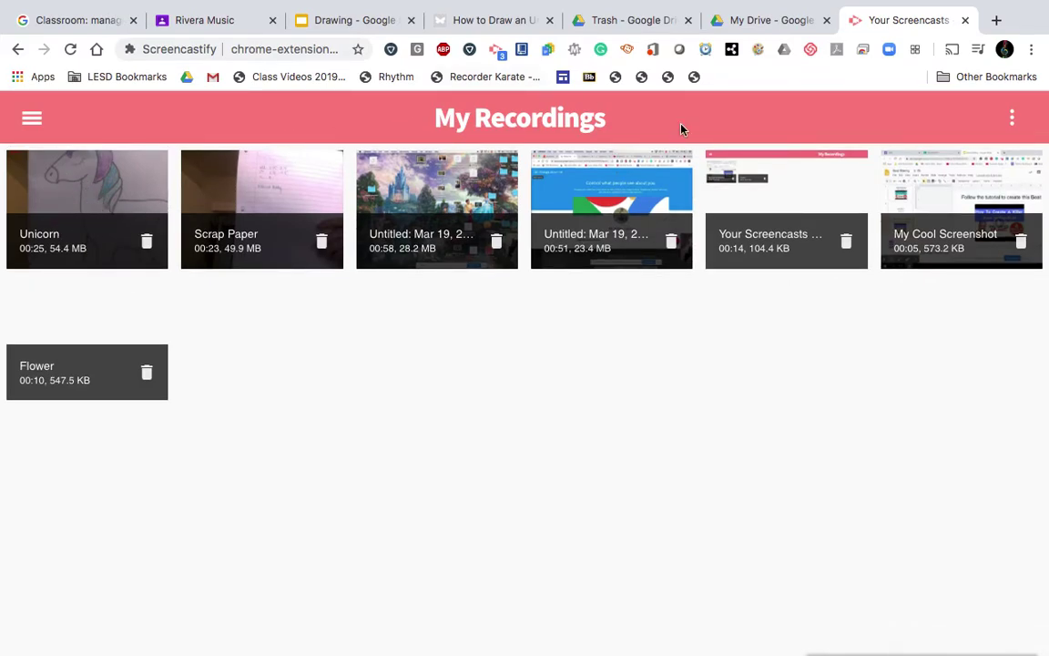
# Open the Screencastify recordings folder in Google Drive from My Recordings.
pyautogui.click(1014, 119)
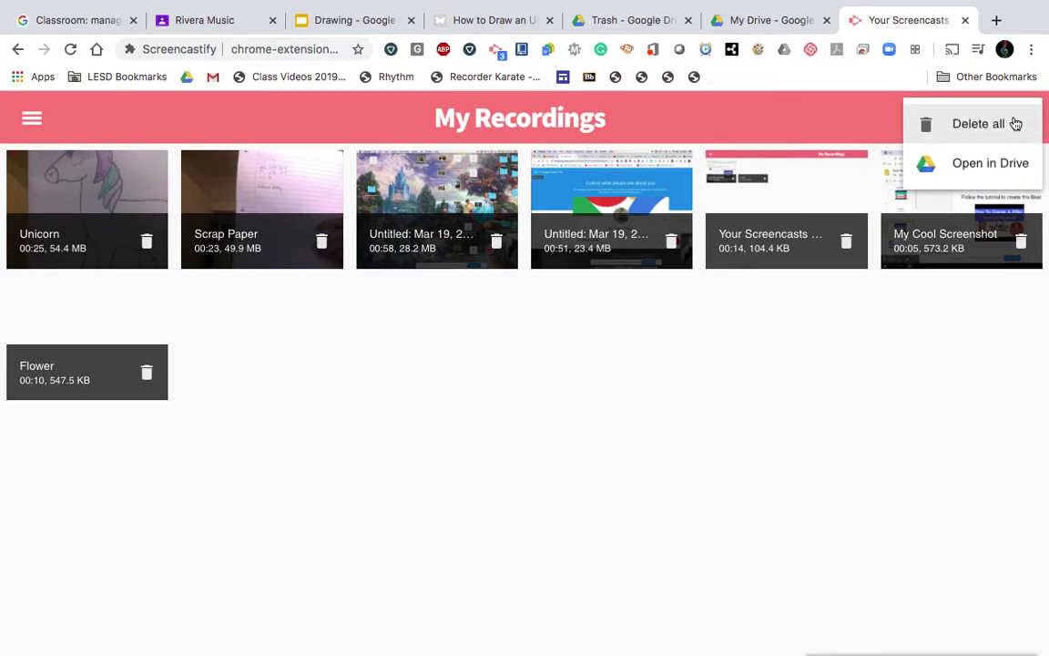
pyautogui.click(991, 165)
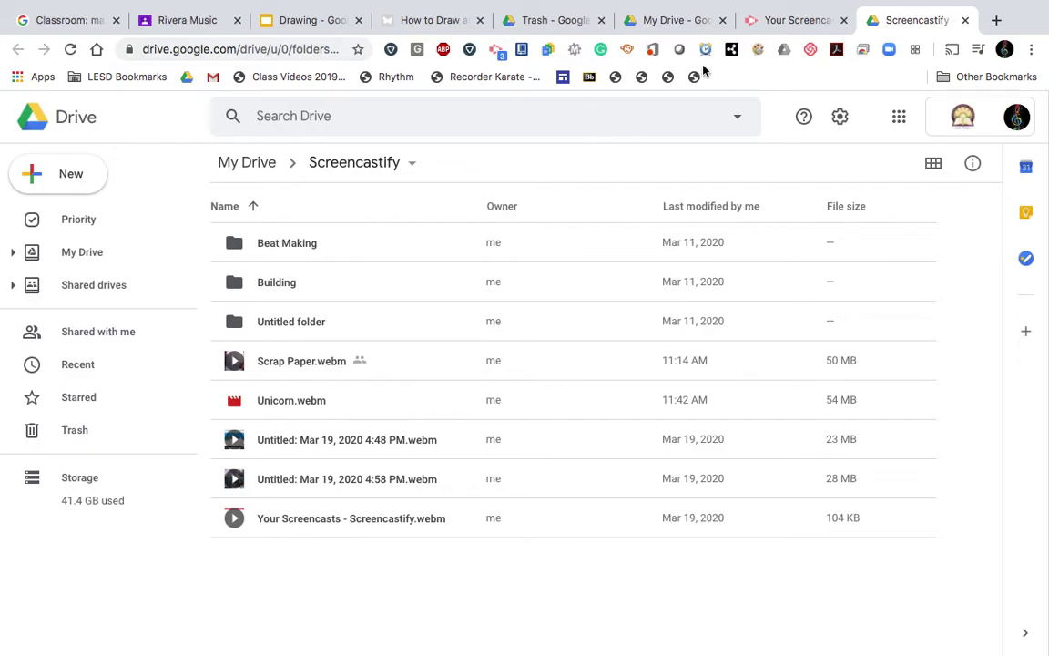
pyautogui.click(776, 16)
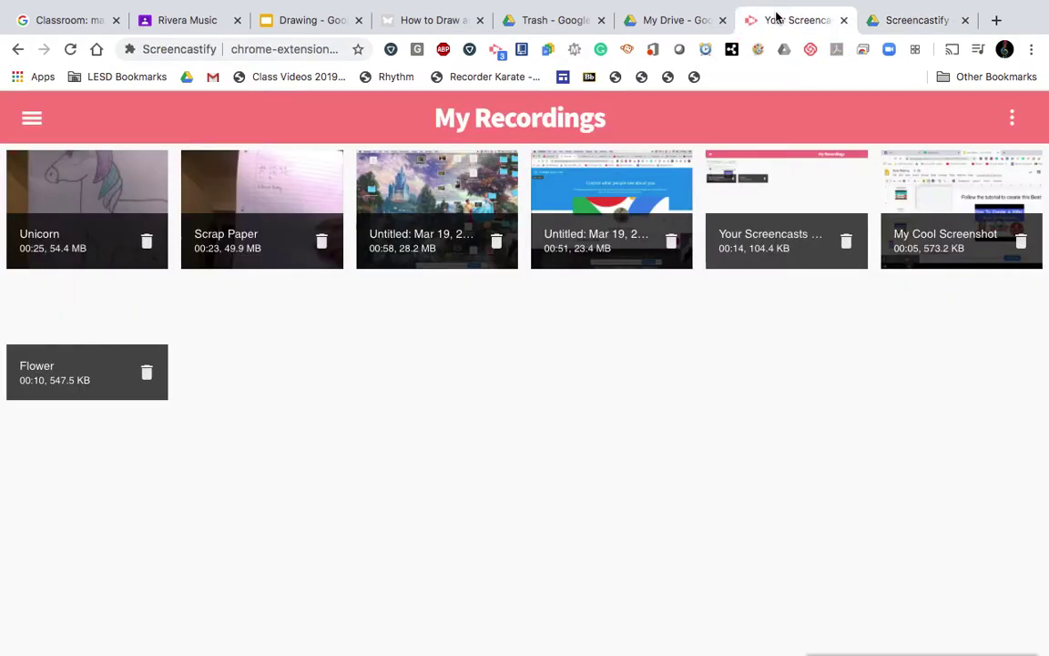
pyautogui.click(1013, 118)
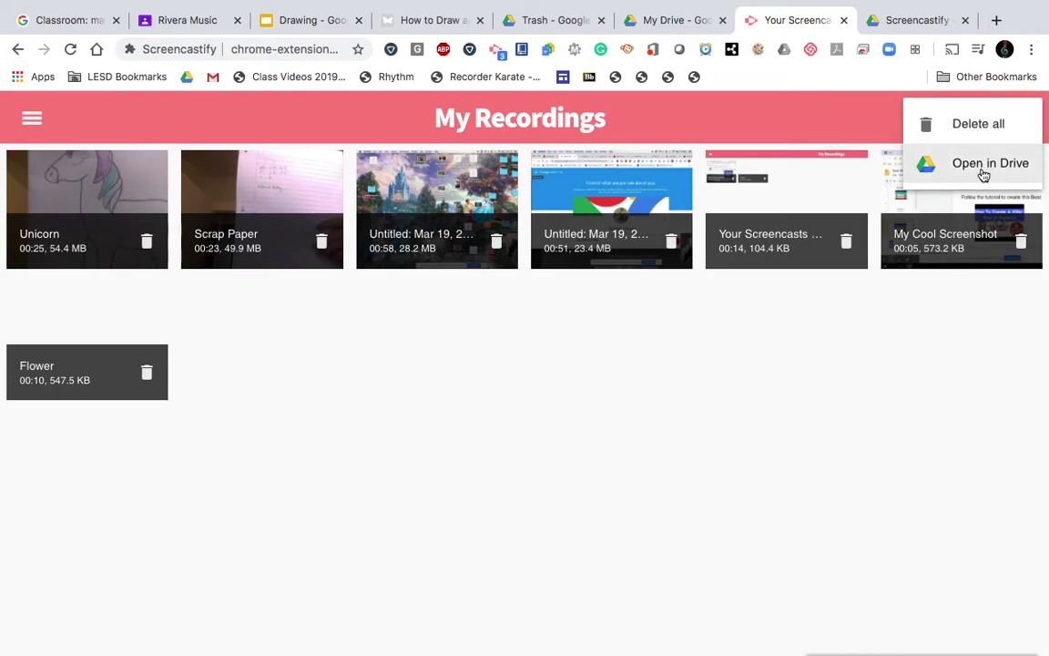
pyautogui.click(956, 161)
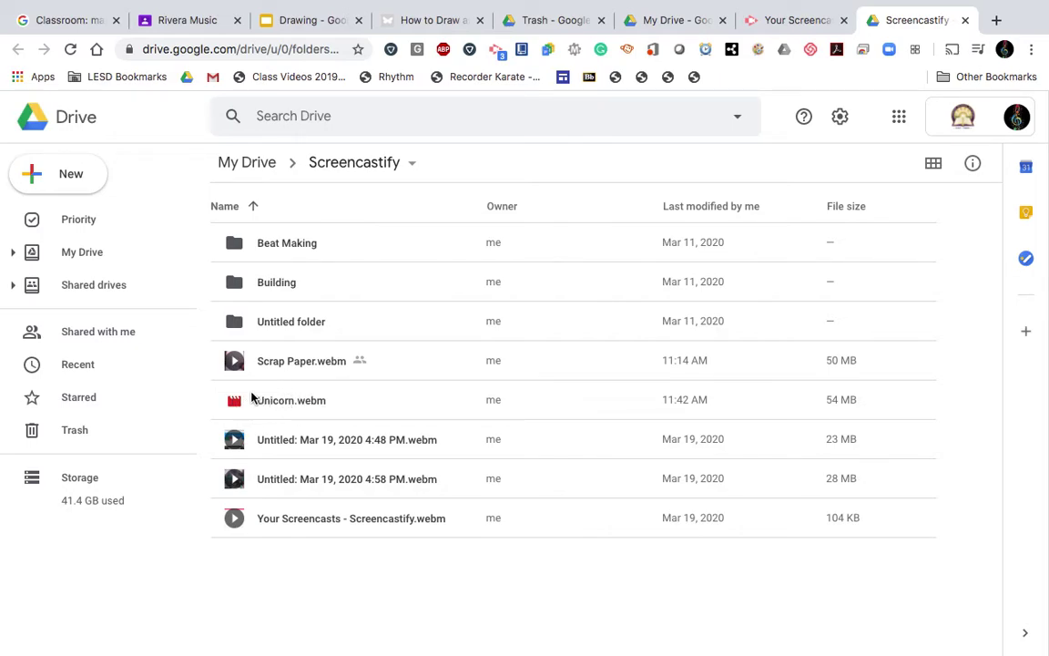
# Create a new folder named Drawing inside the Screencastify folder.
pyautogui.click(52, 177)
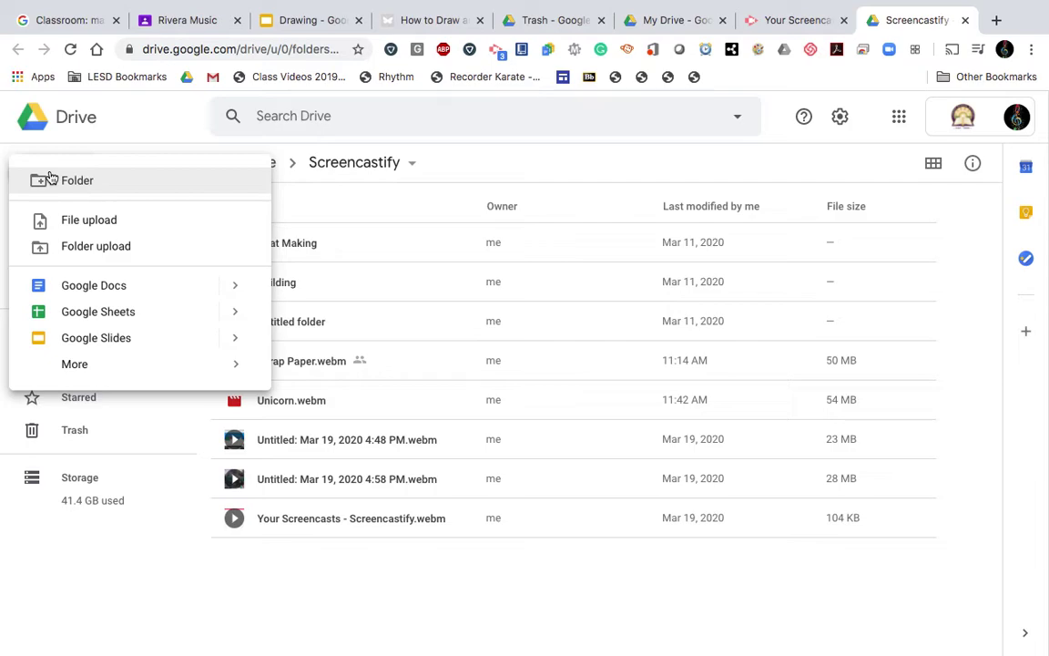
pyautogui.click(118, 182)
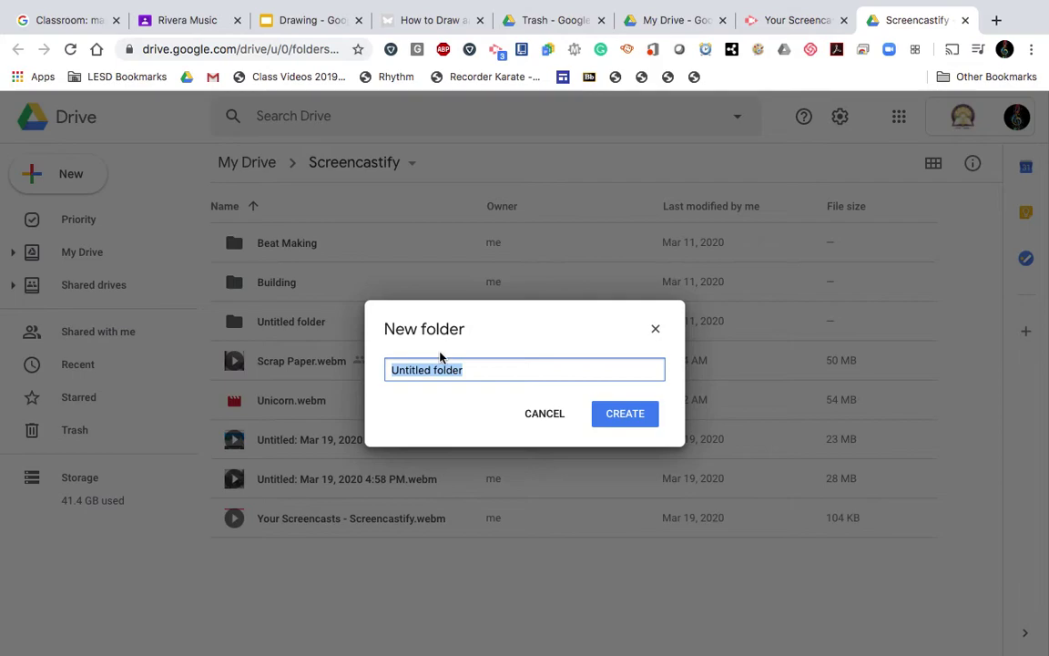
pyautogui.write('D')
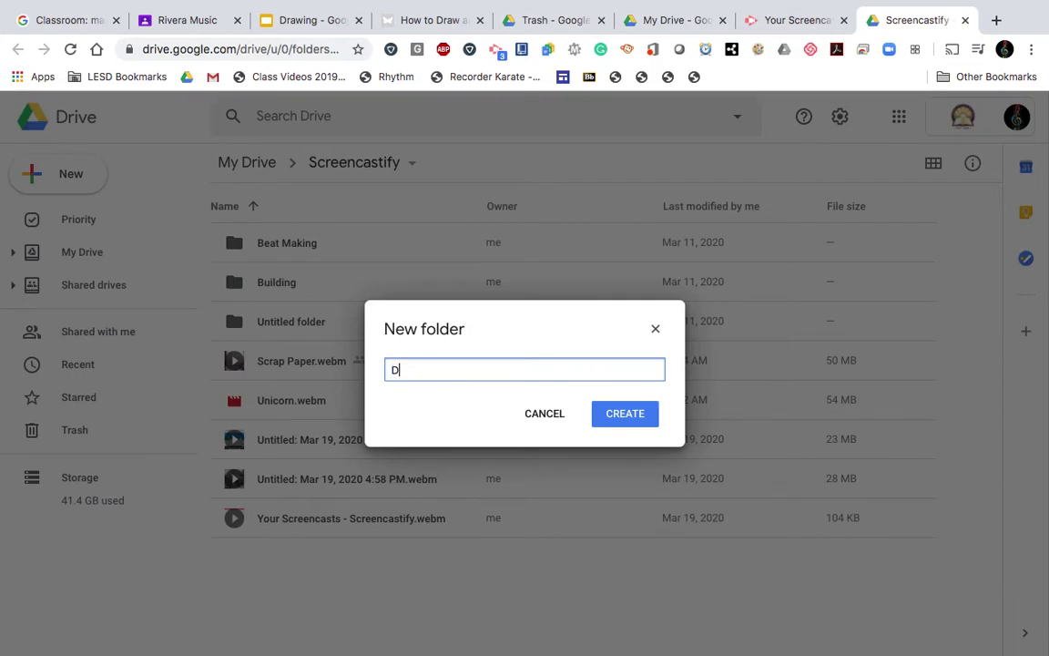
pyautogui.write('rawing')
pyautogui.click(636, 419)
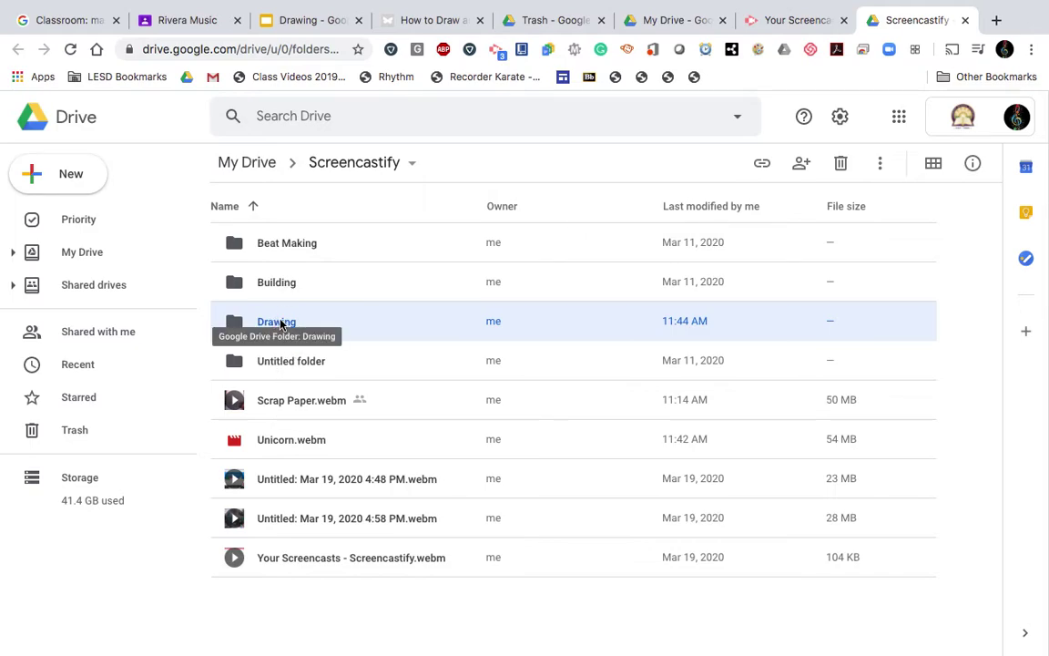
# Move Unicorn.webm into the Drawing folder and open that folder.
pyautogui.click(282, 444)
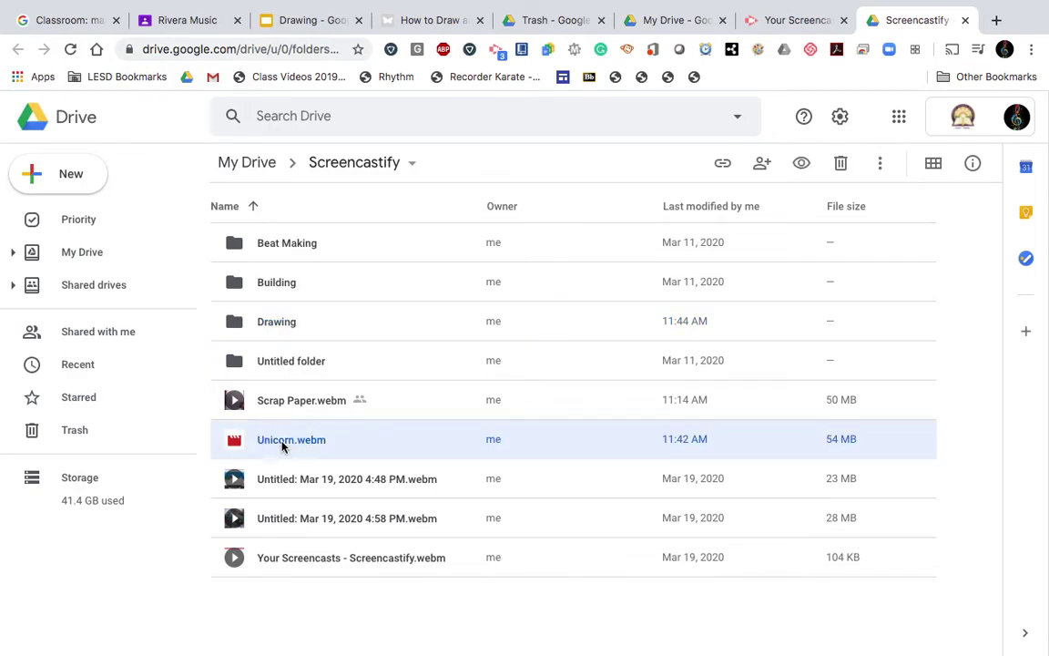
pyautogui.moveTo(307, 446)
pyautogui.mouseDown()
pyautogui.moveTo(241, 298)
pyautogui.moveTo(243, 314)
pyautogui.moveTo(358, 323)
pyautogui.moveTo(517, 299)
pyautogui.moveTo(420, 303)
pyautogui.moveTo(314, 337)
pyautogui.moveTo(329, 279)
pyautogui.moveTo(298, 326)
pyautogui.mouseUp()
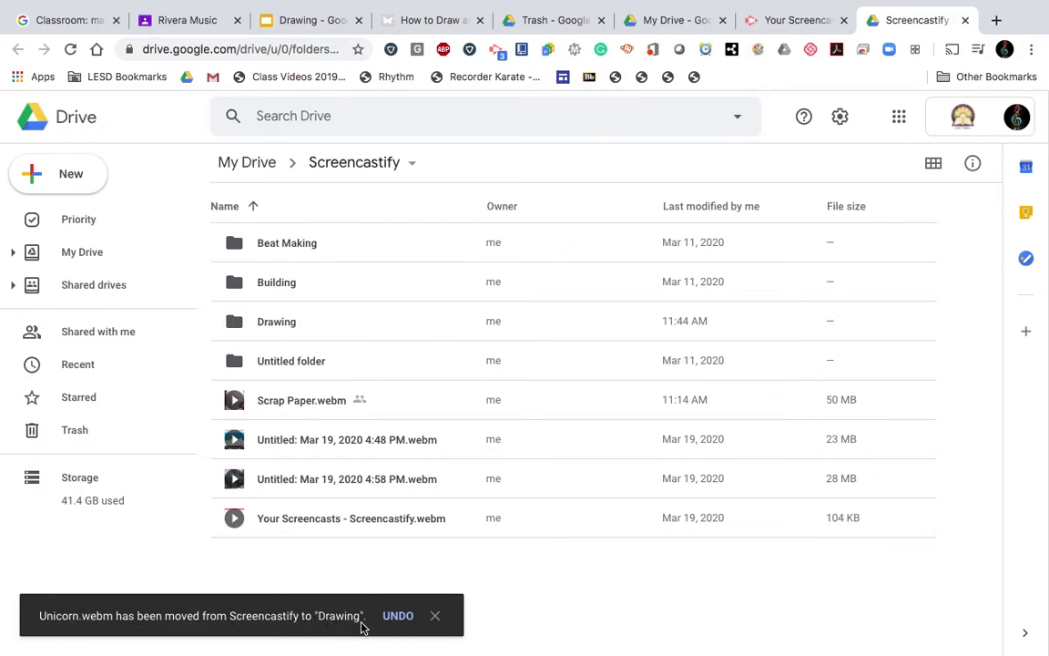
pyautogui.doubleClick(288, 324)
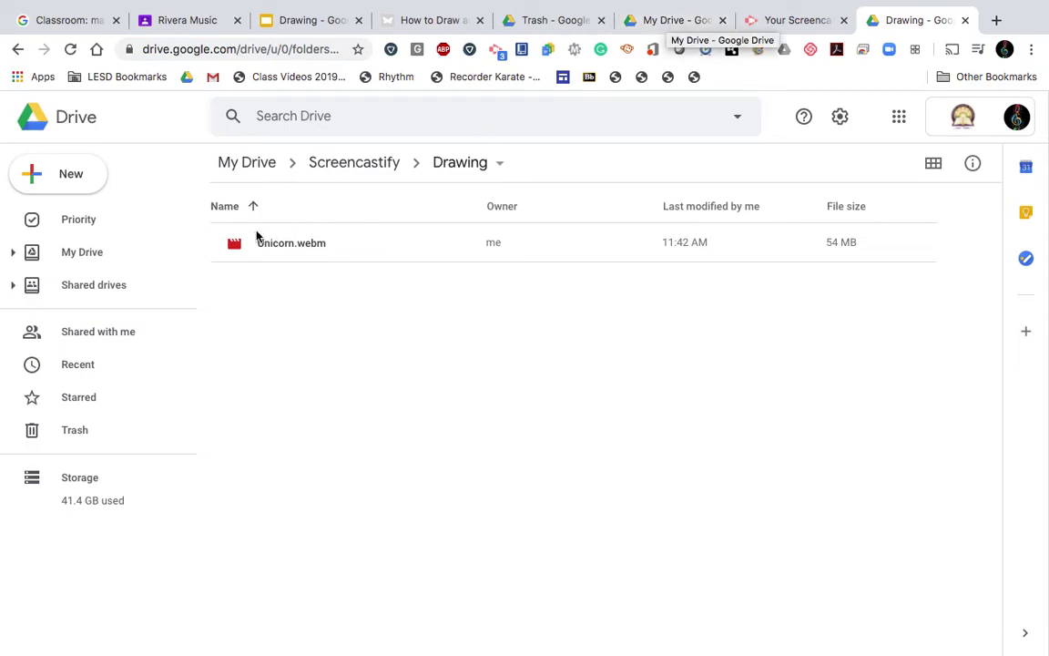
# Switch to the Rivera Music class in Google Classroom and start a new announcement in its stream.
pyautogui.click(183, 20)
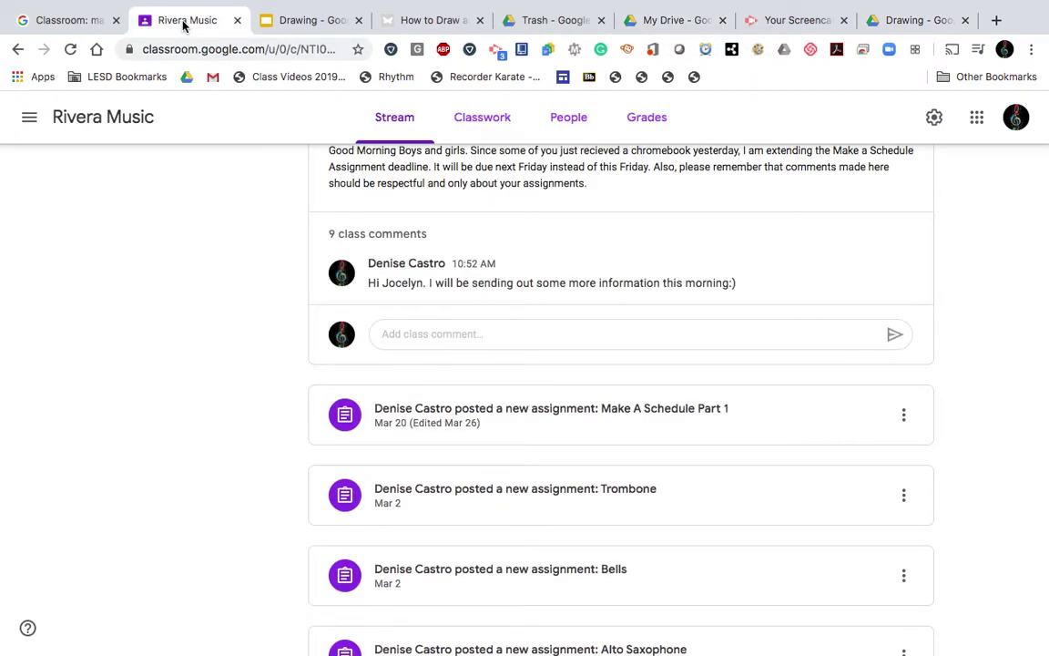
pyautogui.scroll(5, 231, 346)
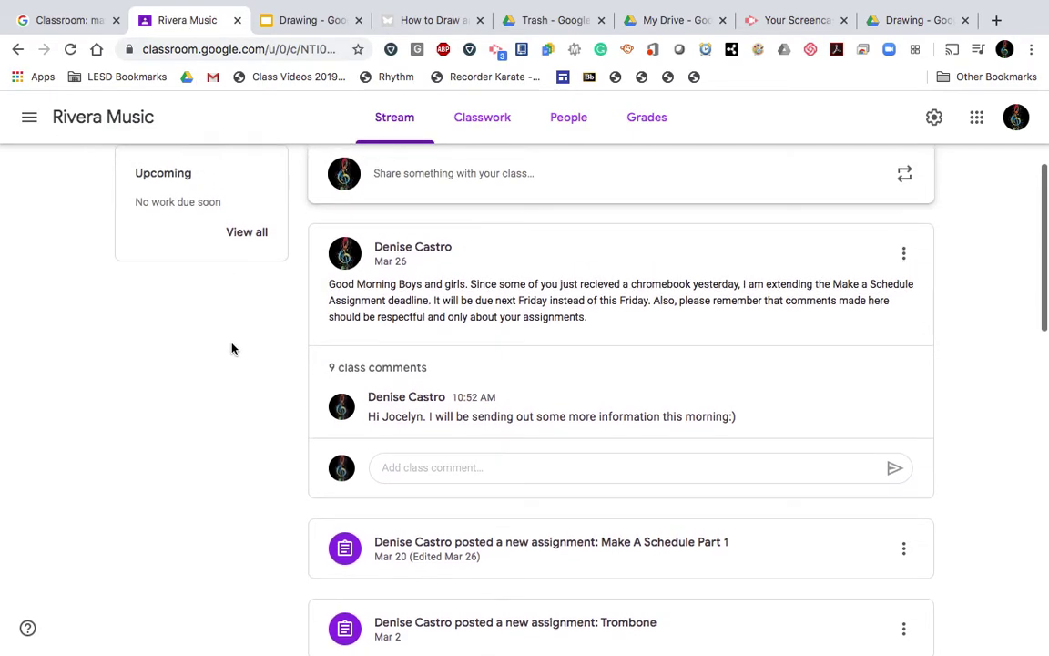
pyautogui.scroll(3, 232, 346)
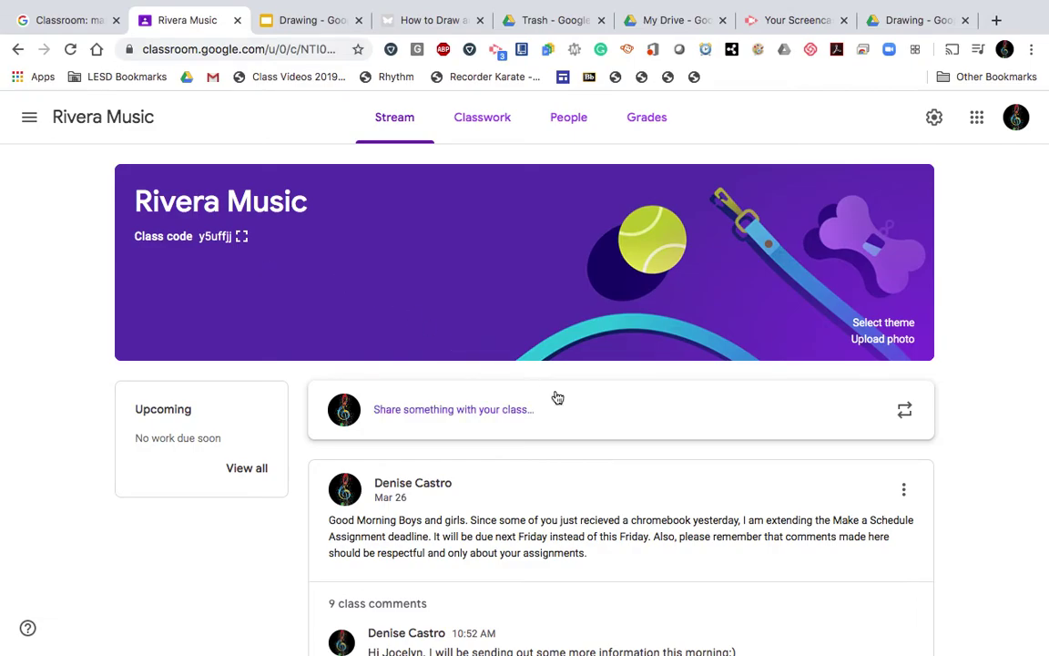
pyautogui.scroll(-4, 557, 398)
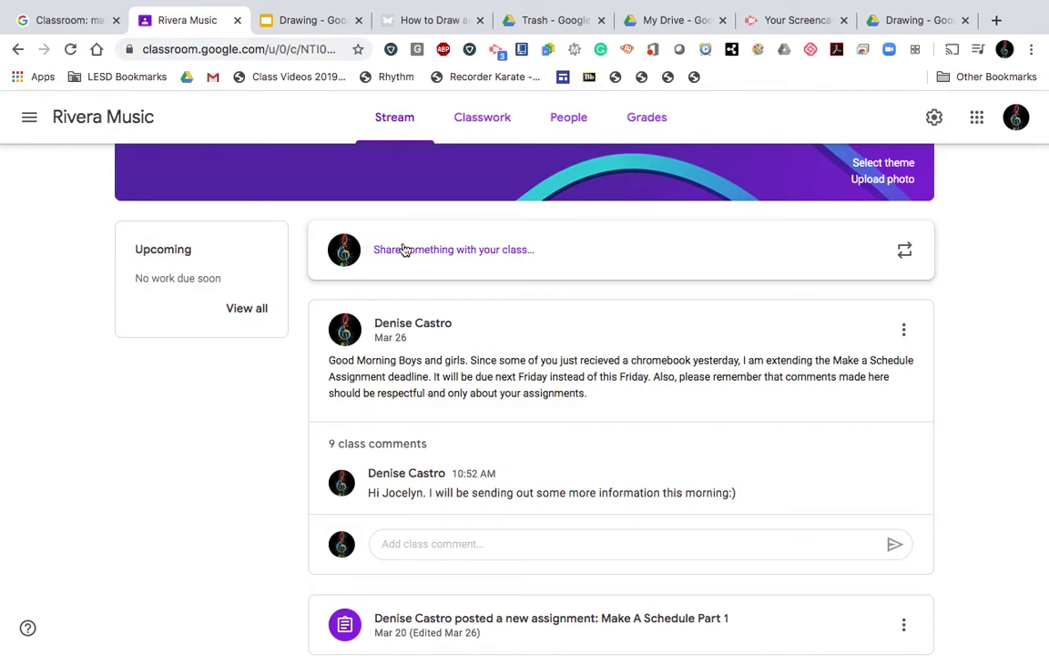
pyautogui.click(435, 258)
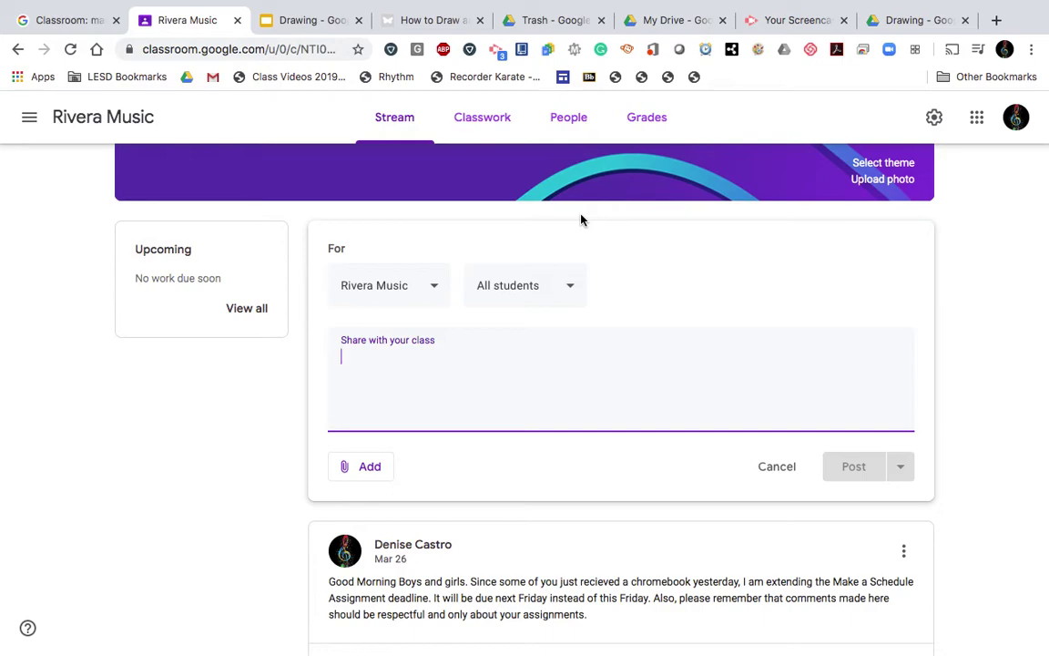
# Deselect all students as recipients of the announcement, look through the student list, and reselect All students.
pyautogui.click(570, 290)
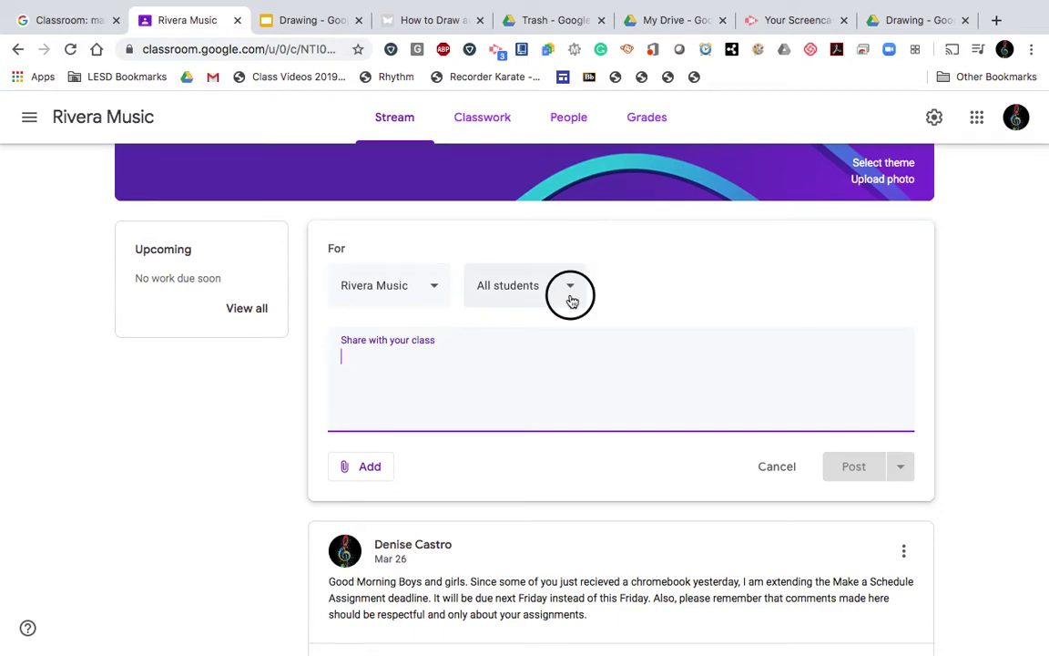
pyautogui.click(733, 234)
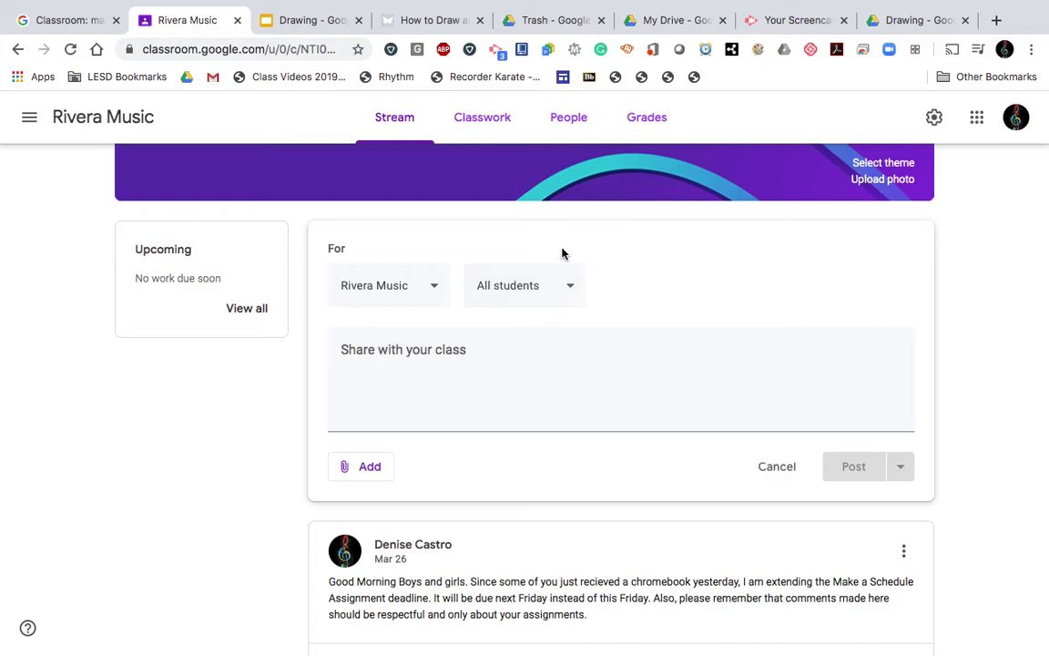
pyautogui.click(572, 288)
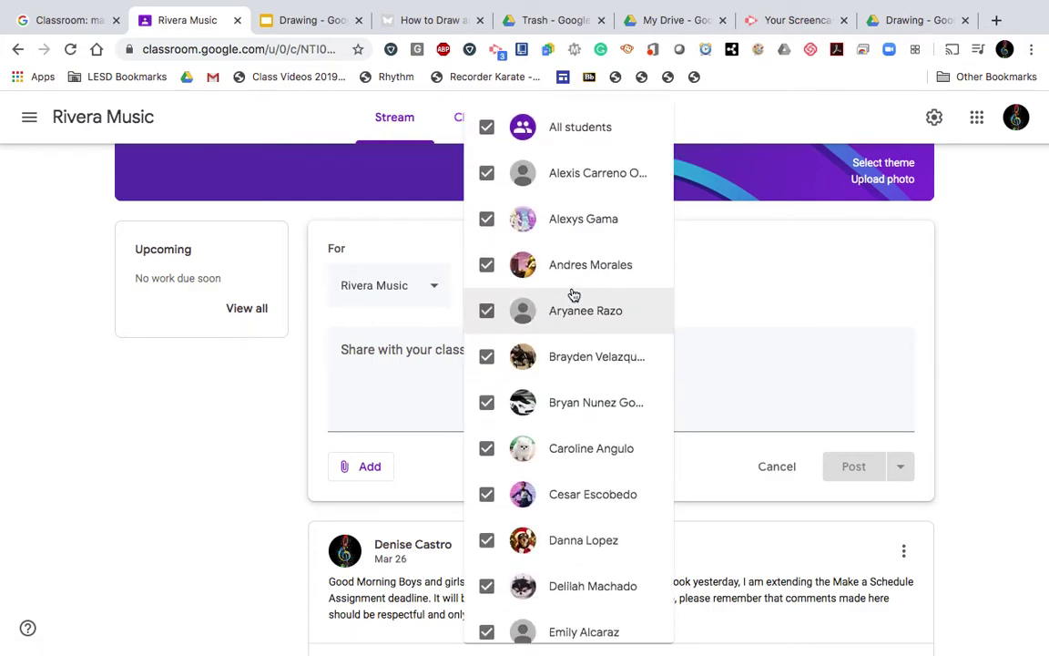
pyautogui.scroll(1, 574, 294)
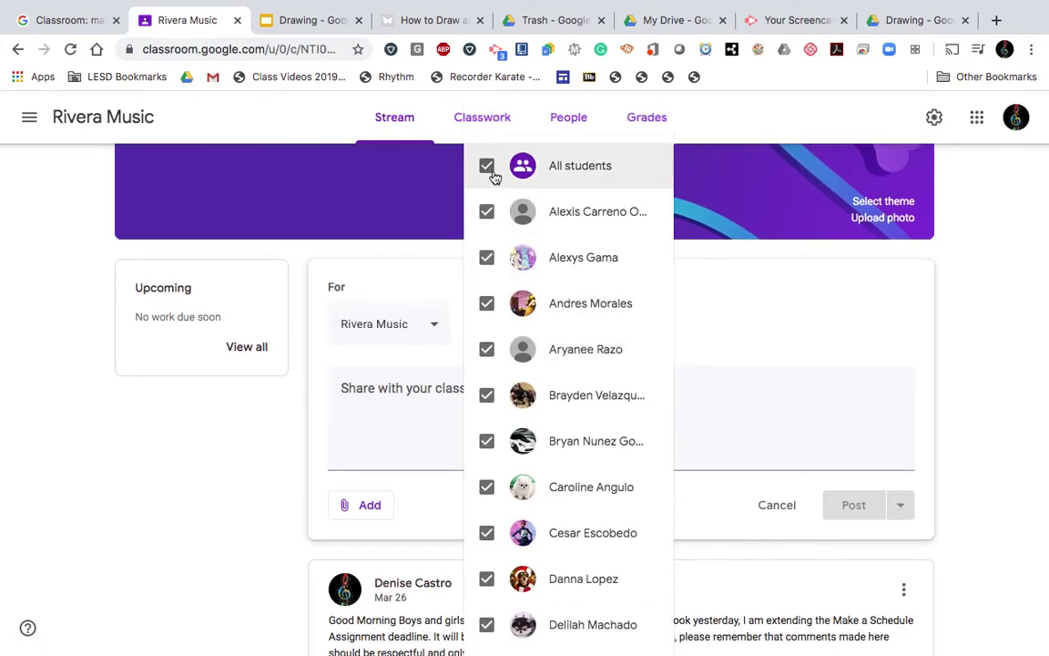
pyautogui.click(488, 170)
pyautogui.scroll(-8, 526, 329)
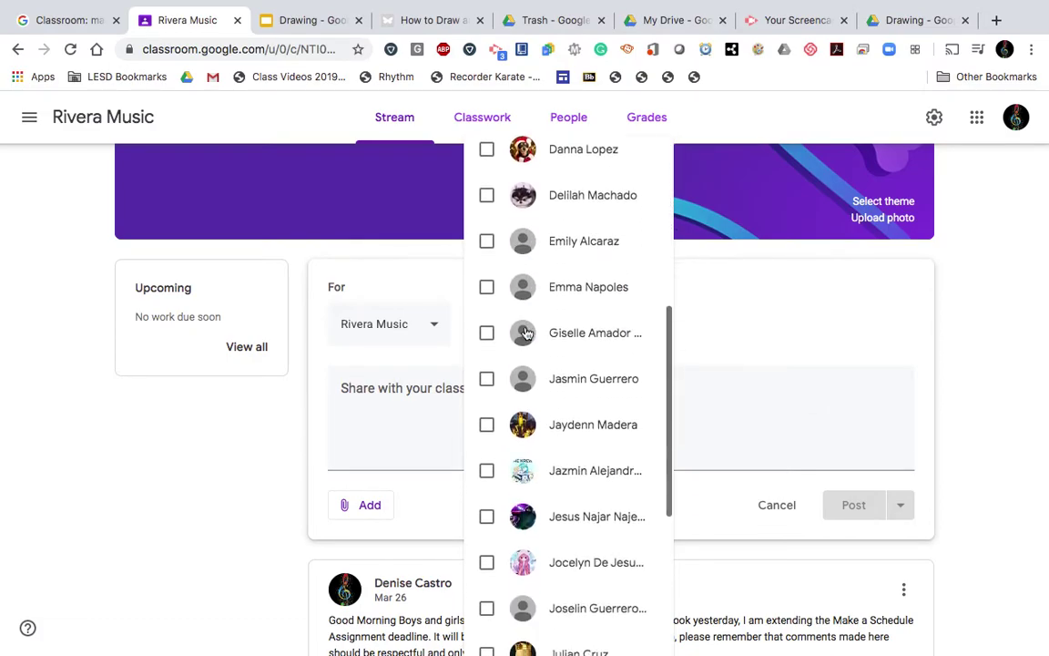
pyautogui.scroll(-10, 526, 332)
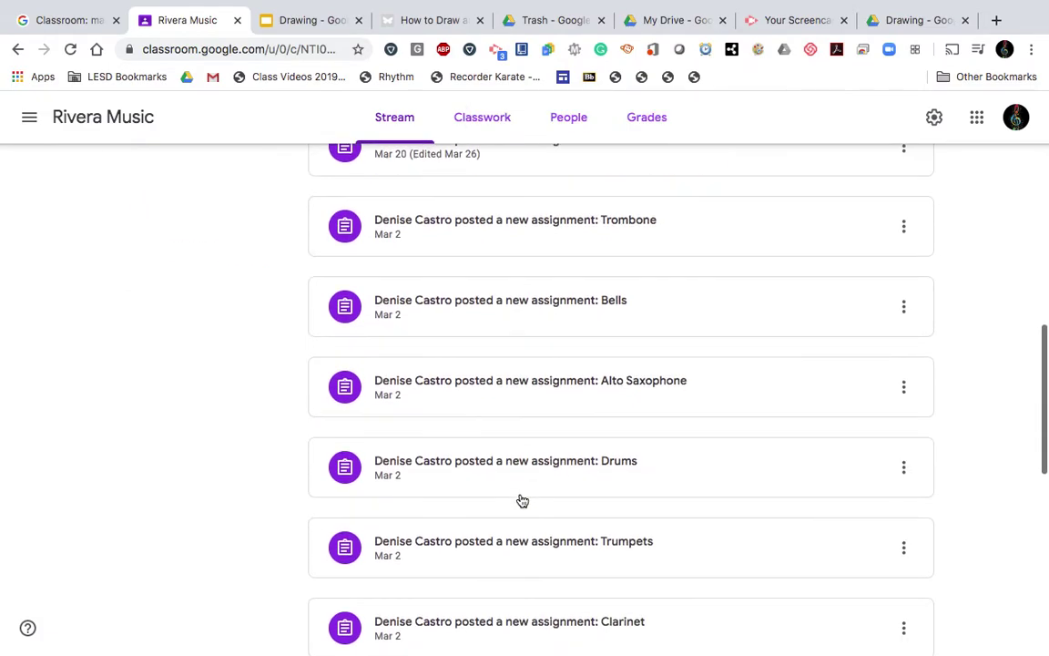
pyautogui.scroll(15, 524, 465)
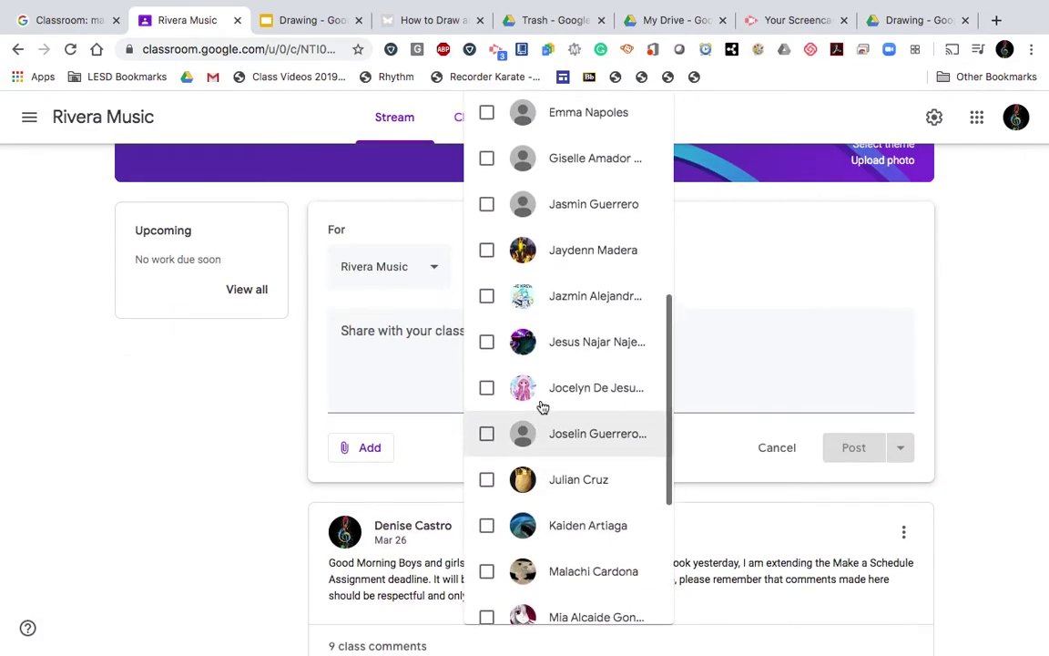
pyautogui.scroll(3, 541, 406)
pyautogui.scroll(3, 537, 296)
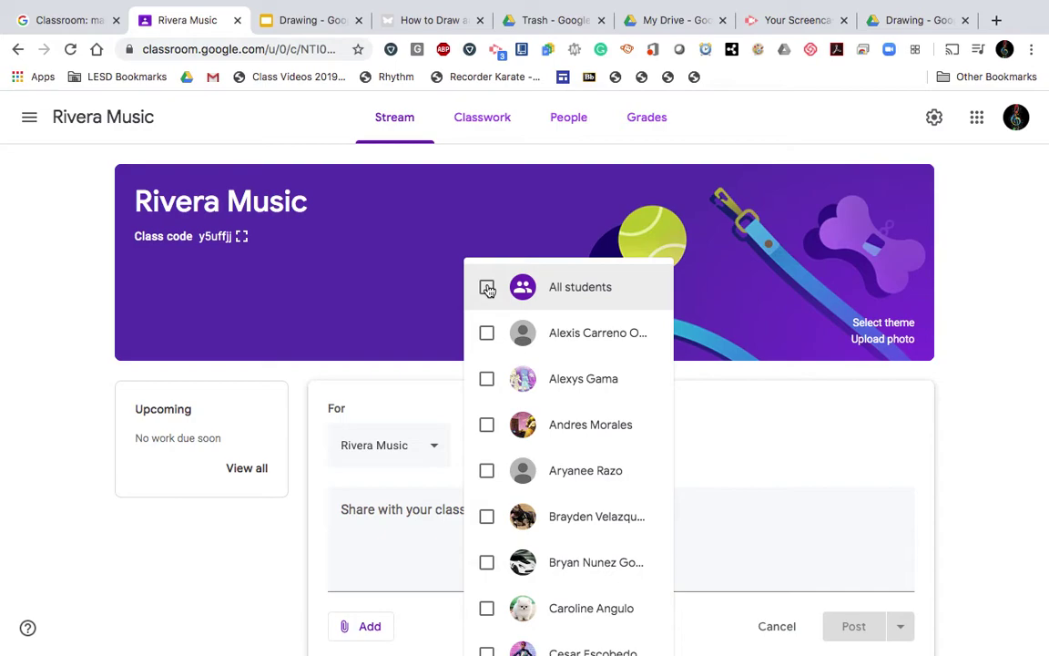
pyautogui.click(487, 288)
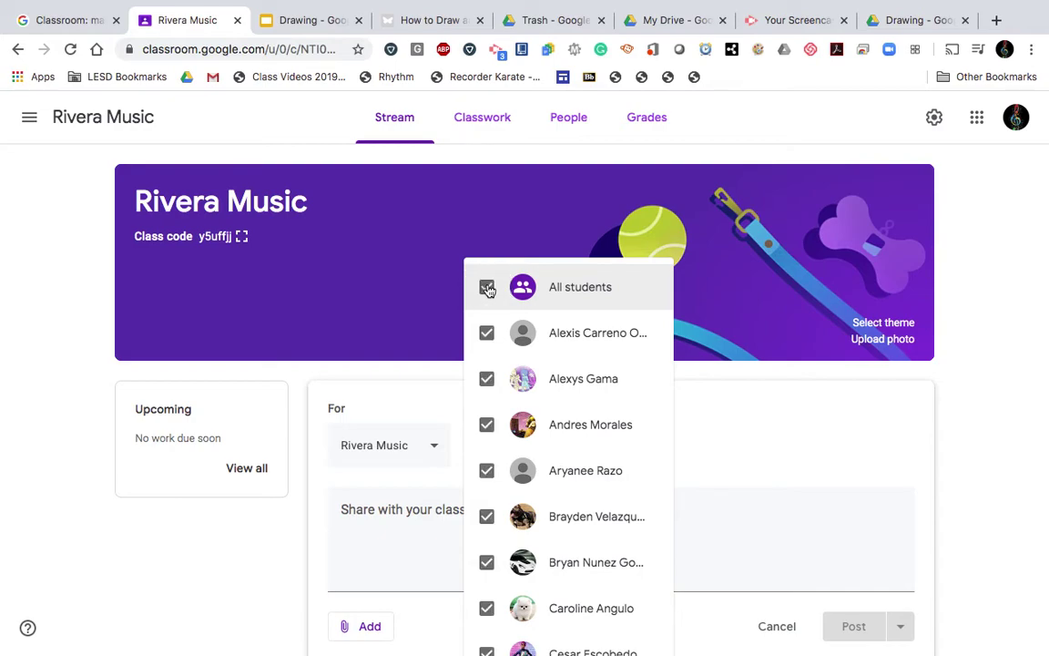
pyautogui.click(747, 442)
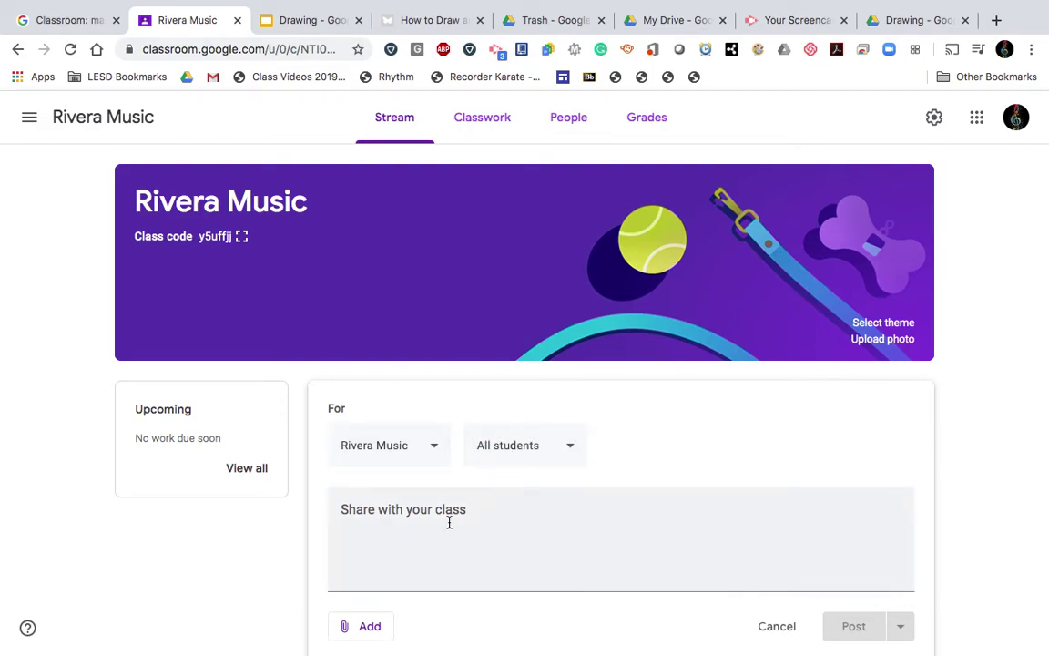
# Attach the Unicorn.webm video from Google Drive's recent files to the class announcement.
pyautogui.scroll(-1, 455, 526)
pyautogui.click(401, 445)
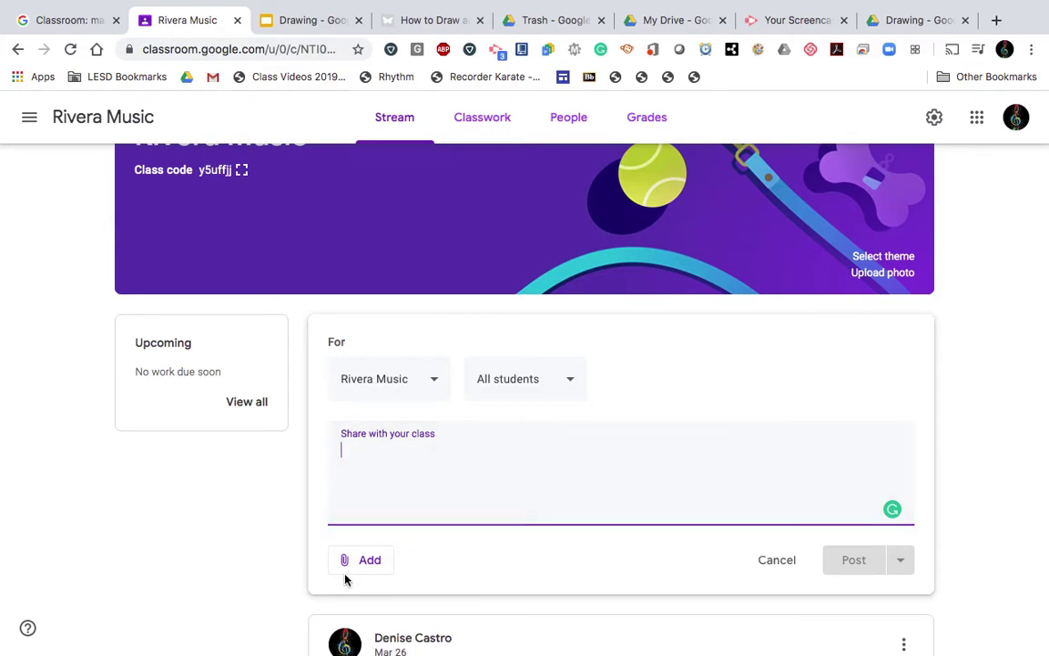
pyautogui.scroll(-2, 346, 574)
pyautogui.click(363, 483)
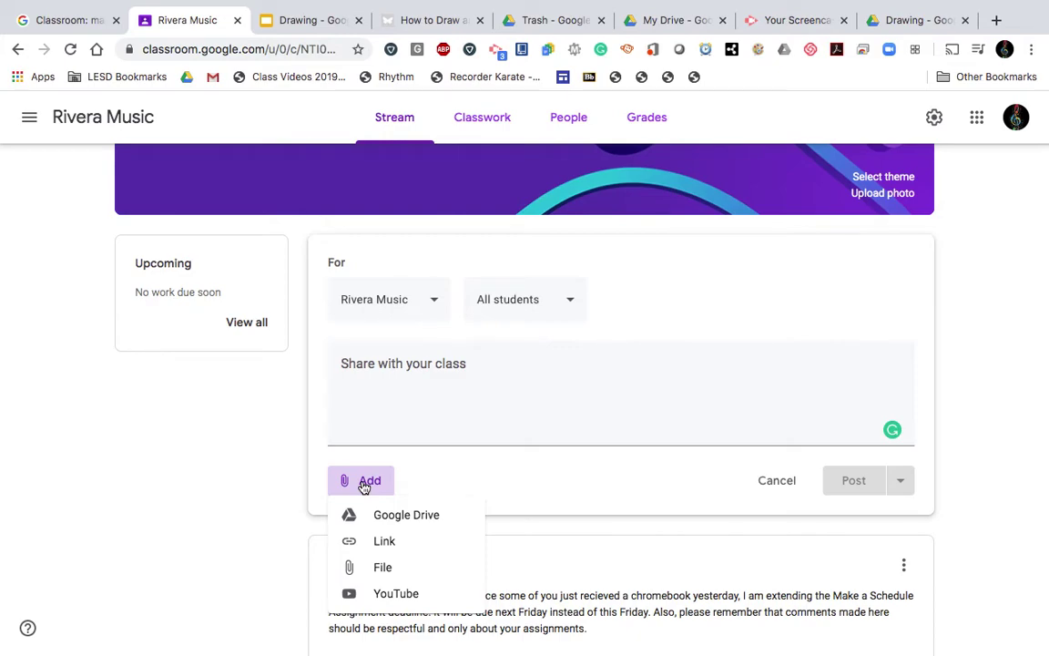
pyautogui.click(435, 516)
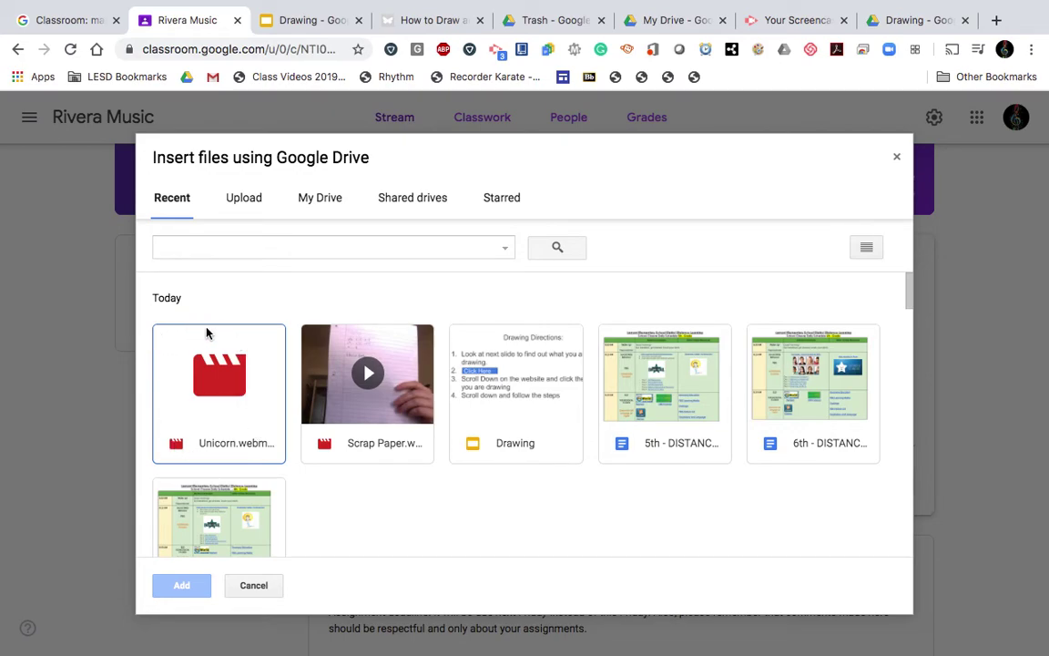
pyautogui.click(226, 389)
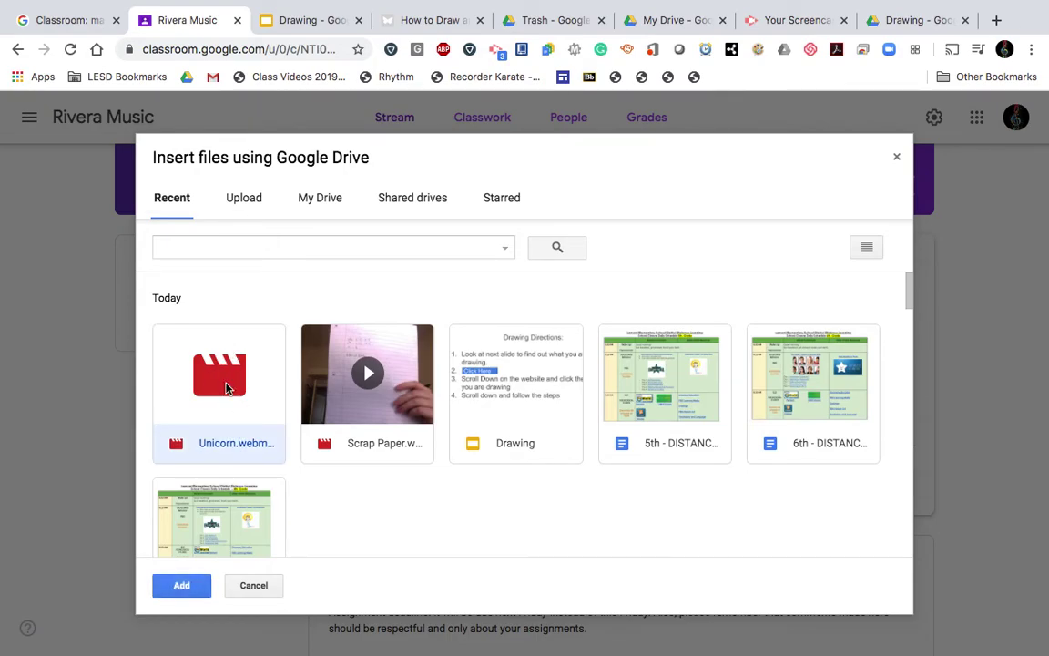
pyautogui.click(180, 585)
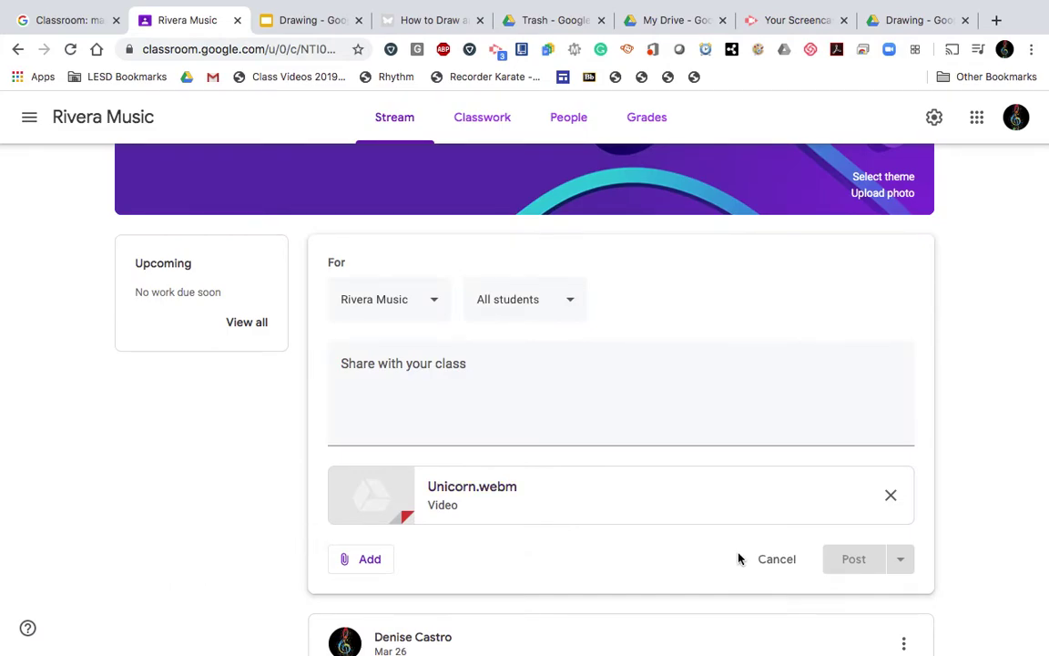
# Enter "Here's My Unicorn" as the announcement message and post it to the class stream.
pyautogui.click(592, 417)
pyautogui.write("Here's My Unicorn")
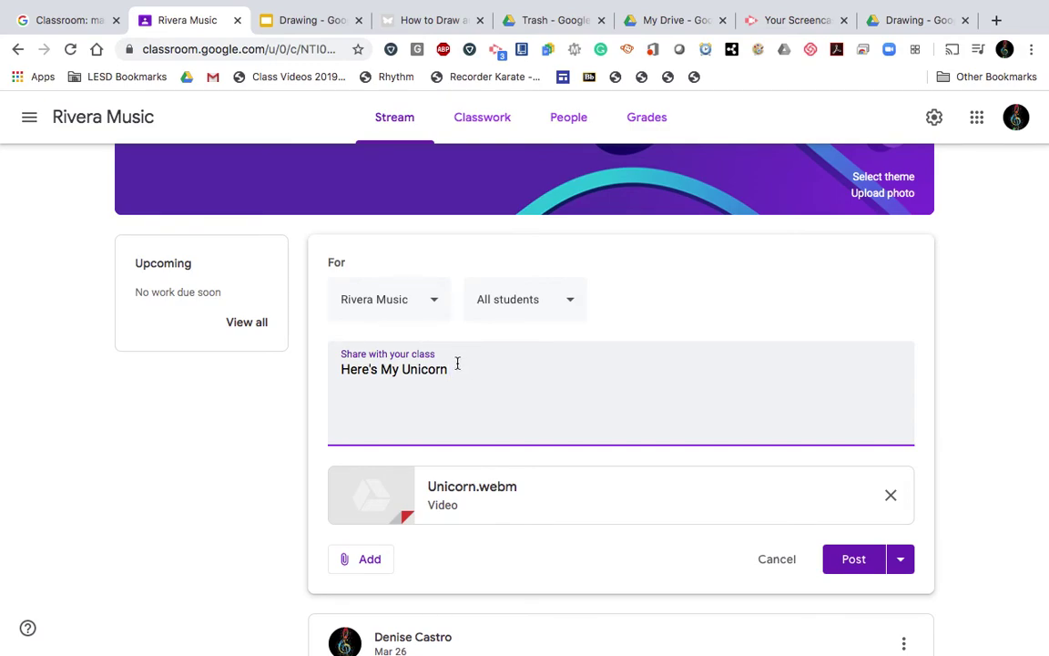
pyautogui.click(847, 561)
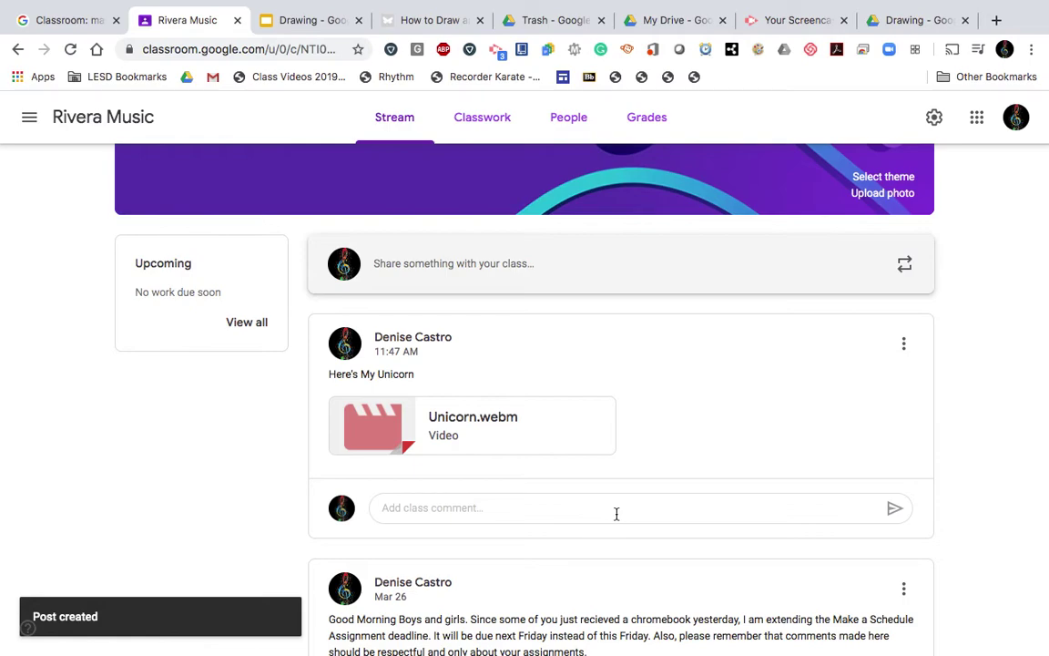
pyautogui.click(477, 262)
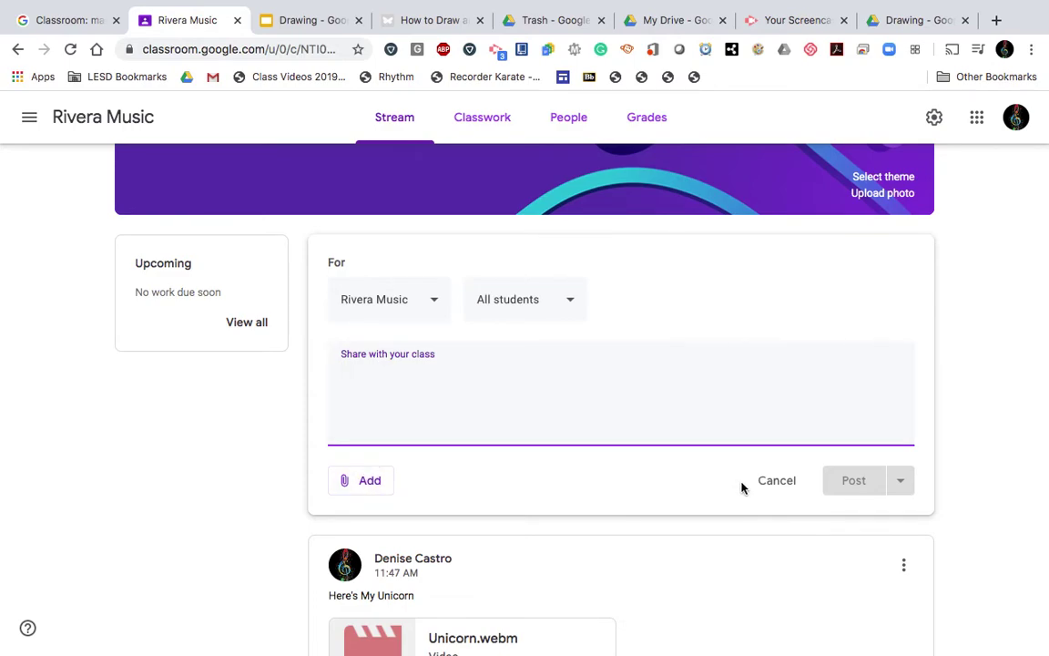
pyautogui.click(782, 489)
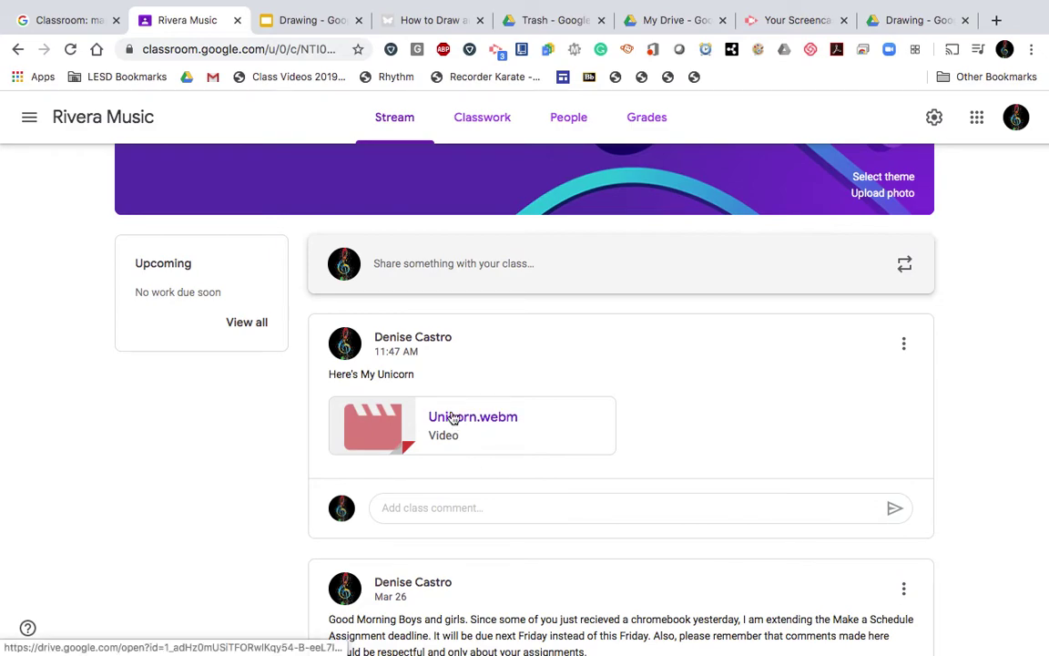
# Open the Unicorn.webm attachment from the new post, play a few seconds of the video, pause it and close it.
pyautogui.click(481, 420)
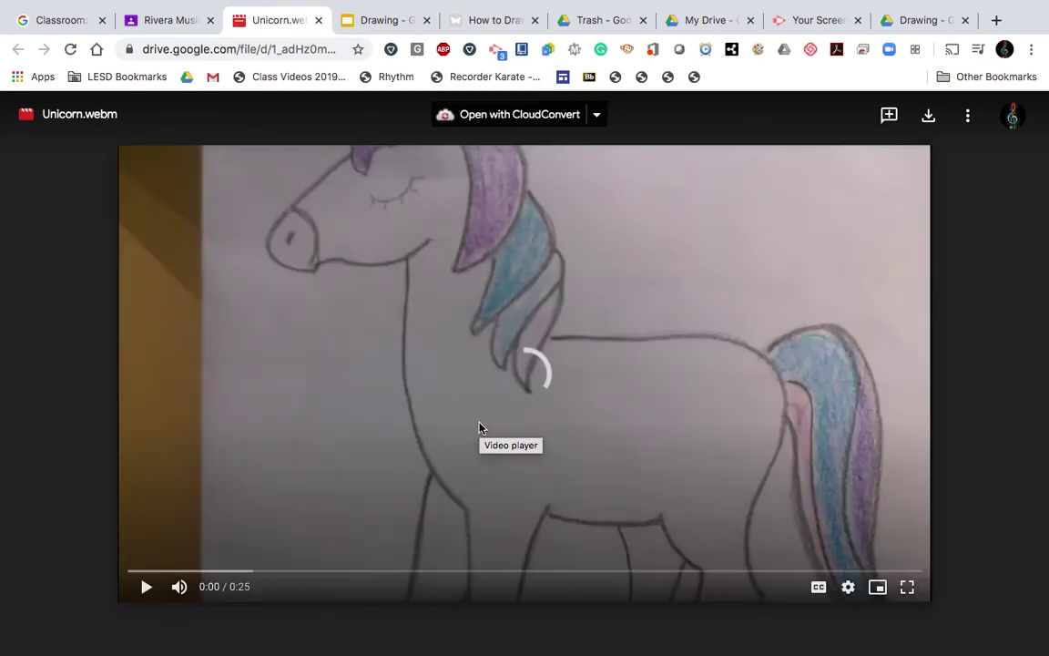
pyautogui.click(146, 586)
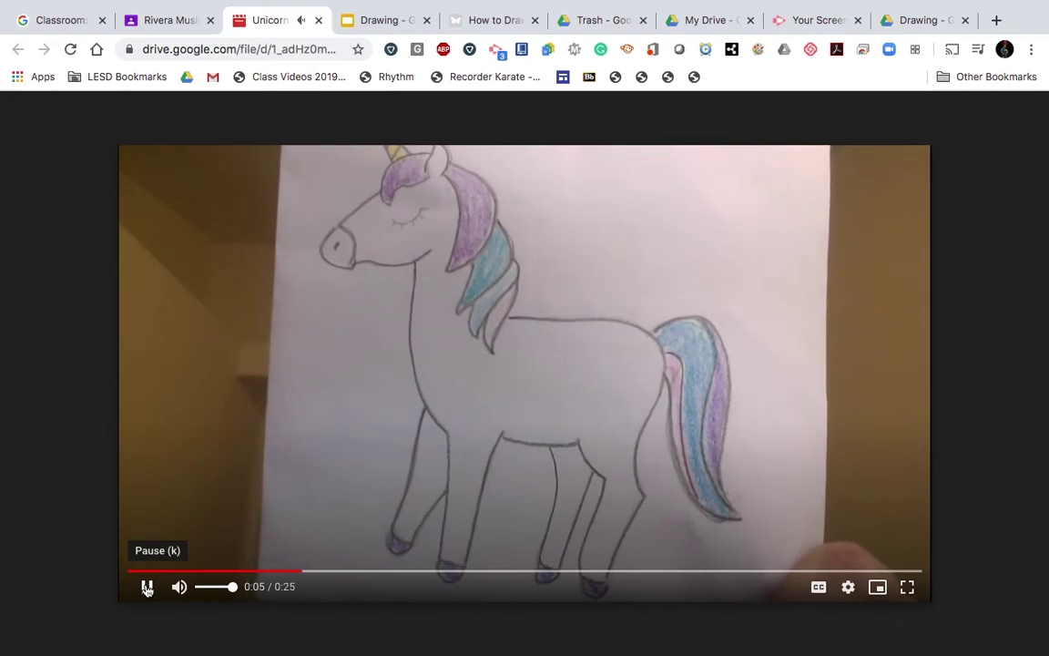
pyautogui.click(146, 587)
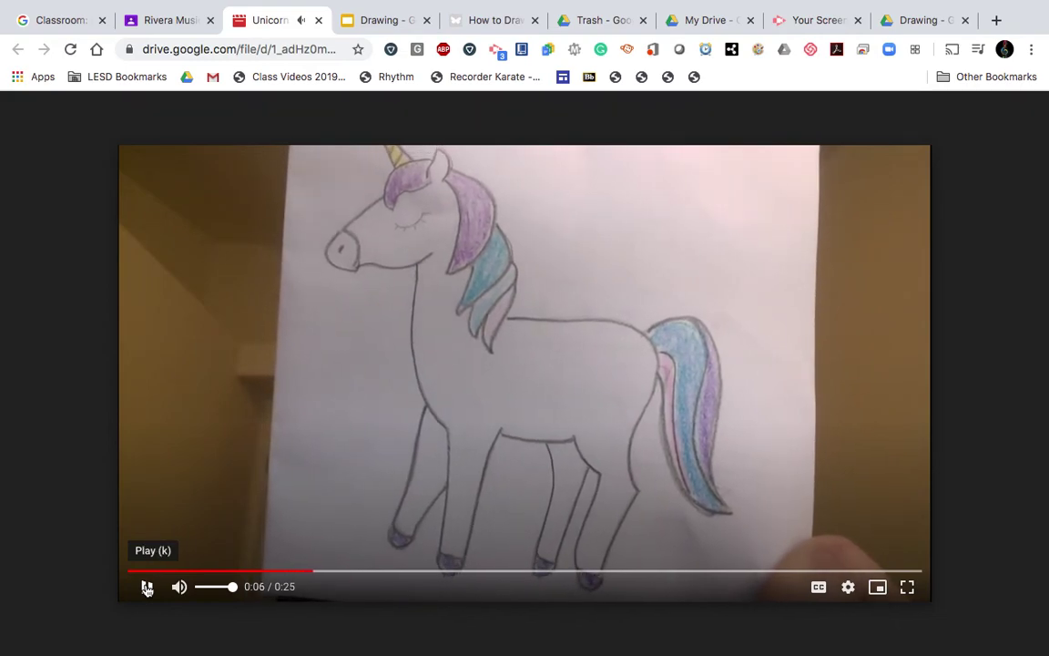
pyautogui.click(319, 20)
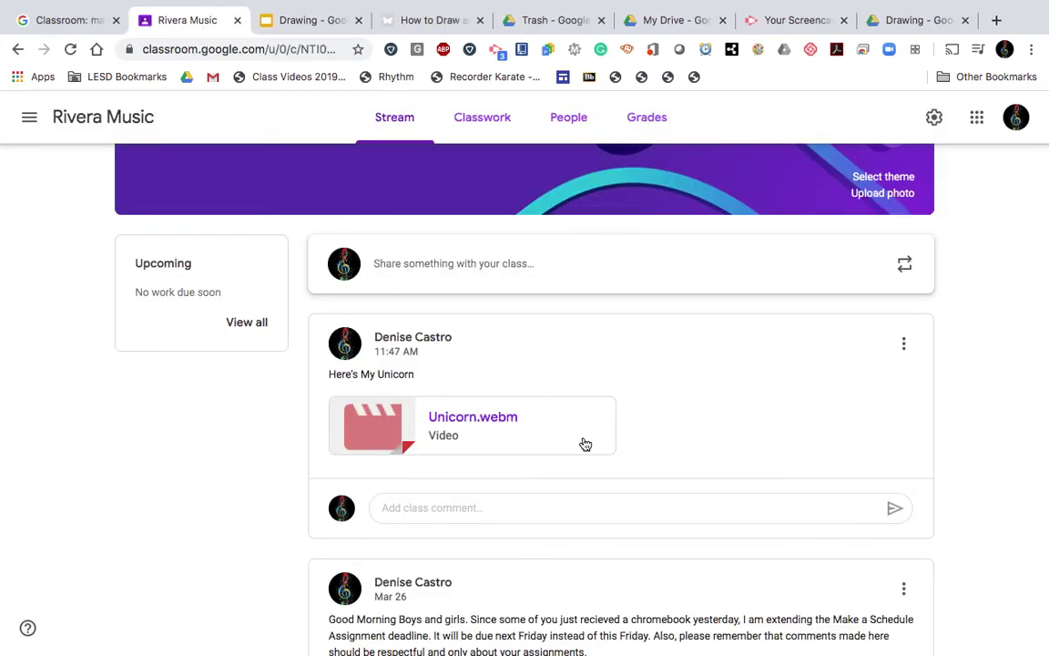
# Write a class comment under the "Here's My Unicorn" post beginning with "Wow! Great jo".
pyautogui.scroll(-5, 583, 441)
pyautogui.scroll(-2, 584, 437)
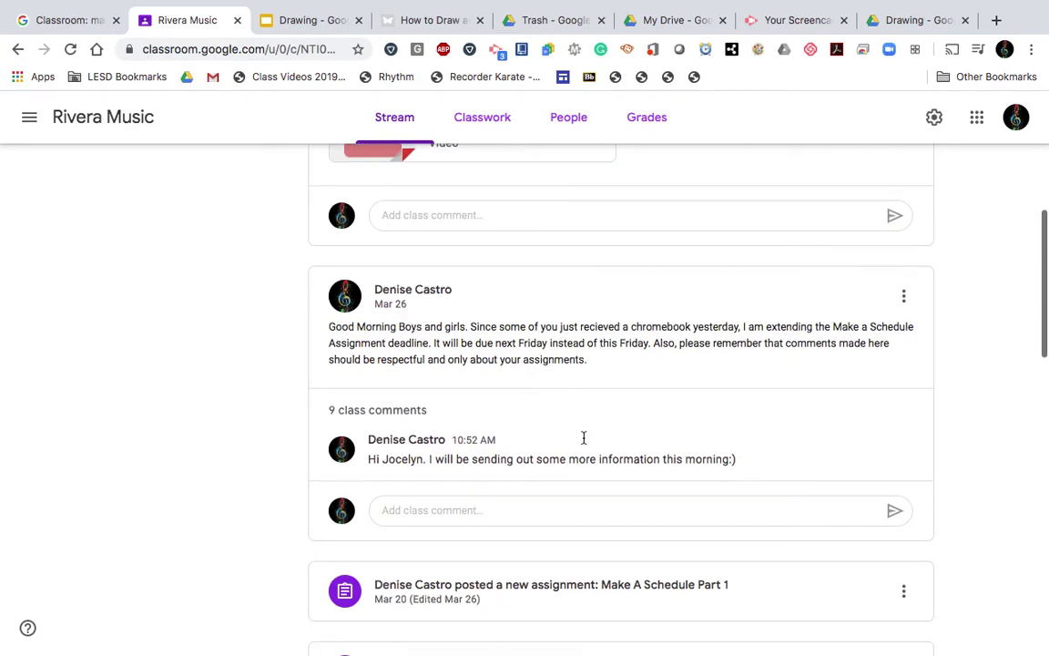
pyautogui.scroll(3, 582, 438)
pyautogui.click(459, 326)
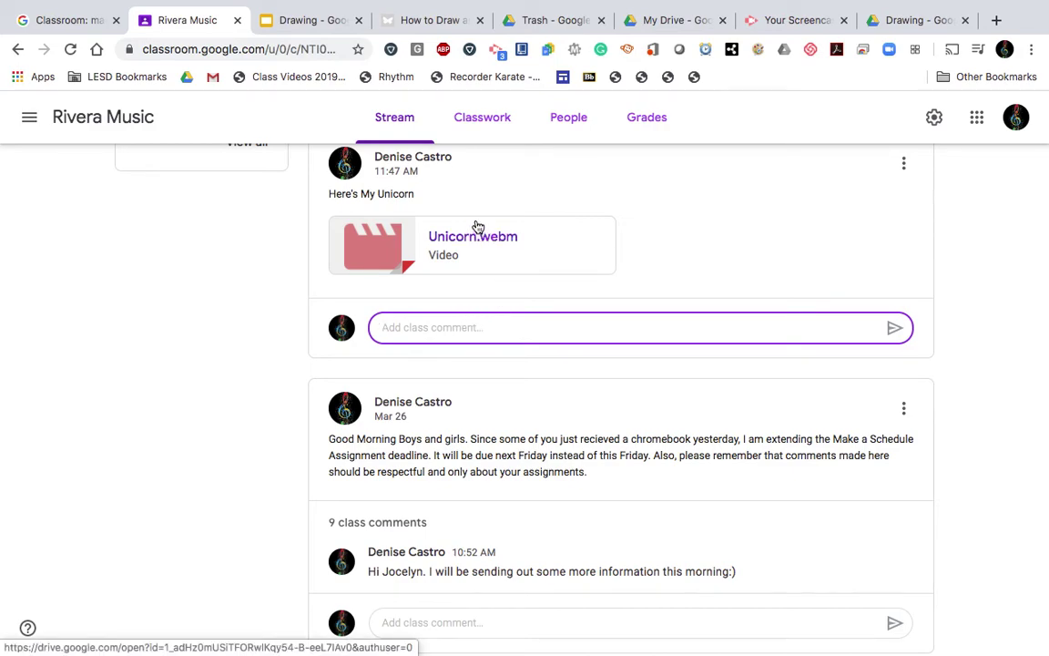
pyautogui.scroll(1, 449, 190)
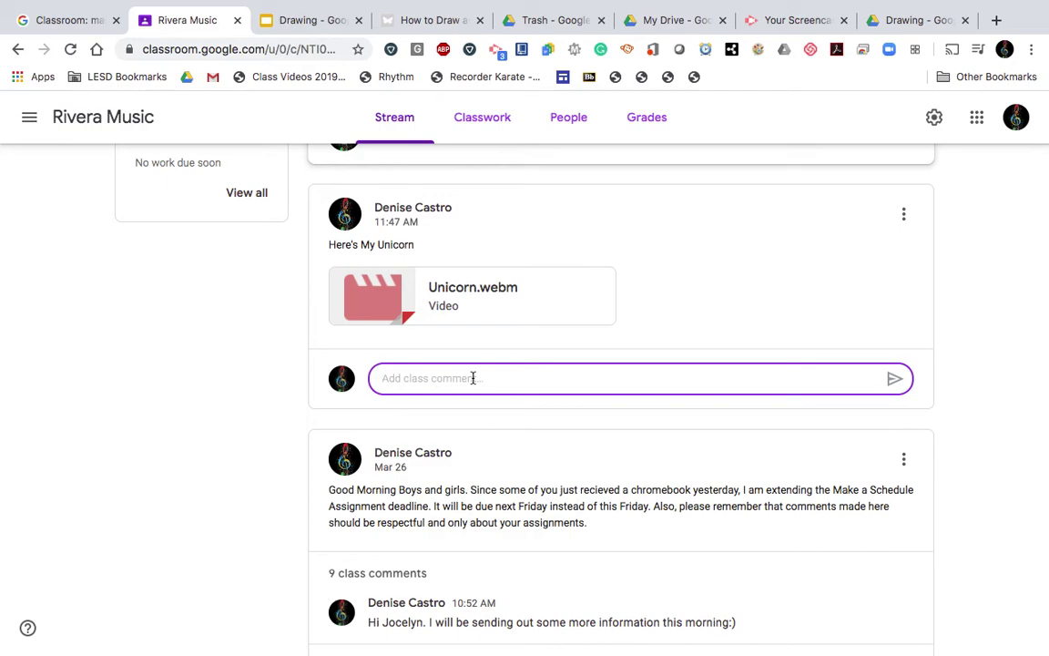
pyautogui.write('Wow')
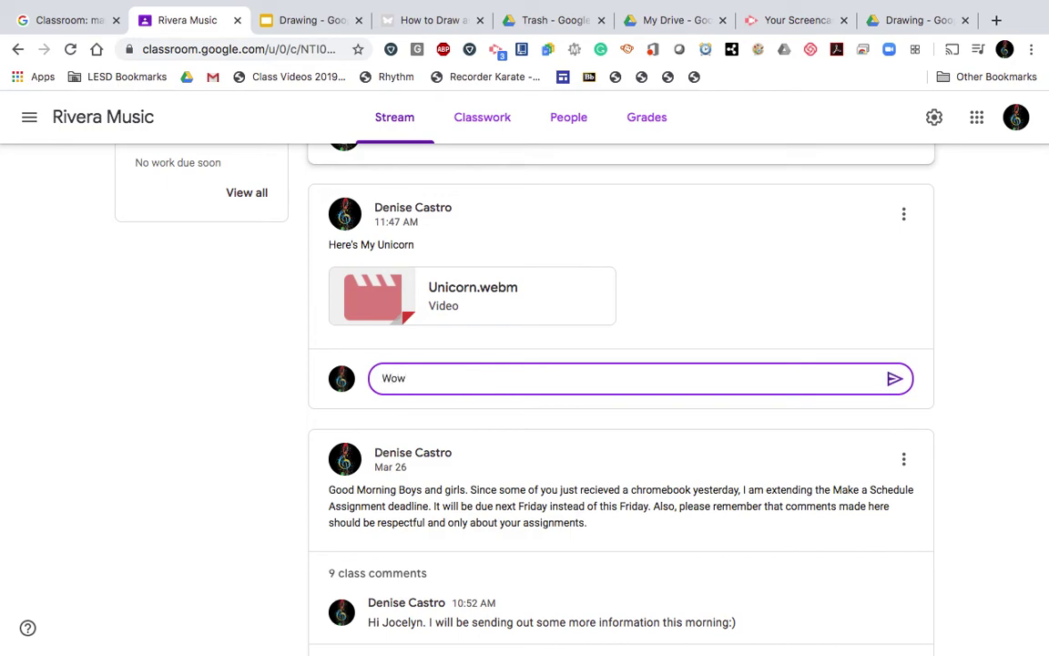
pyautogui.write('! Great jo')
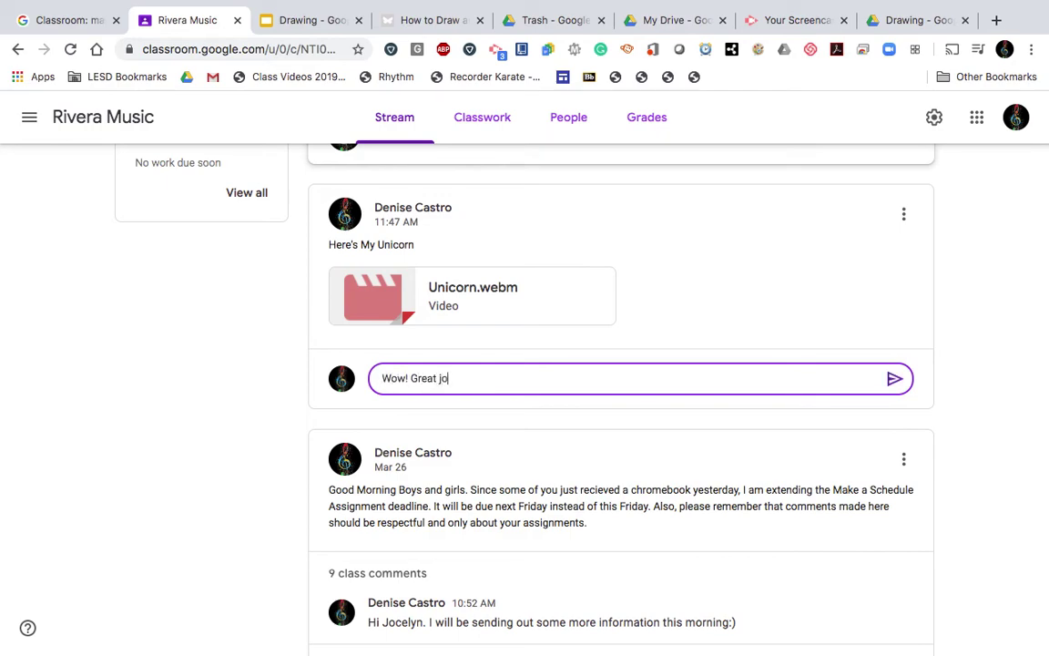